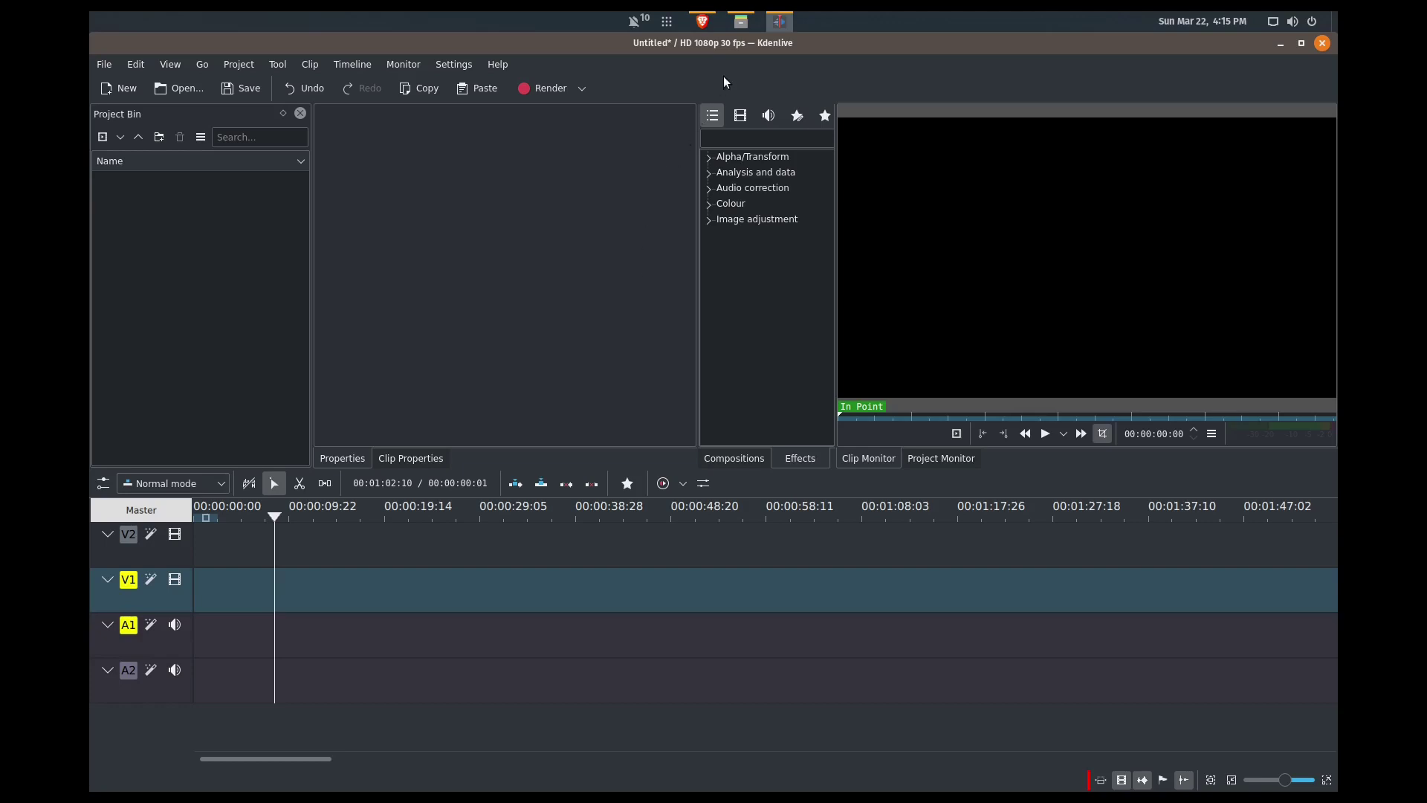
Drag dance-solo.mp4 from the file manager into the Project Bin and accept the HD 1080p 25 fps profile.
click(741, 23)
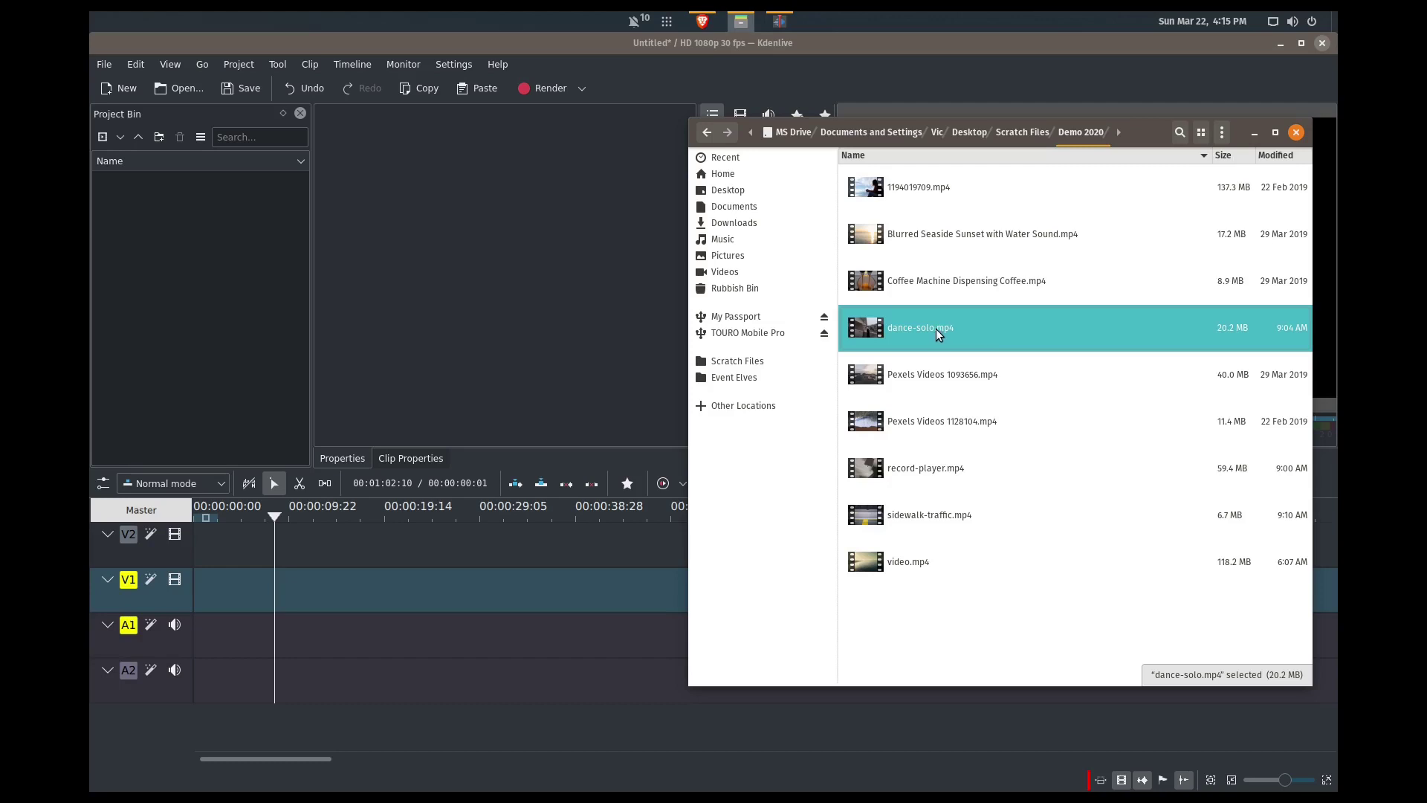
drag(944, 329, 180, 262)
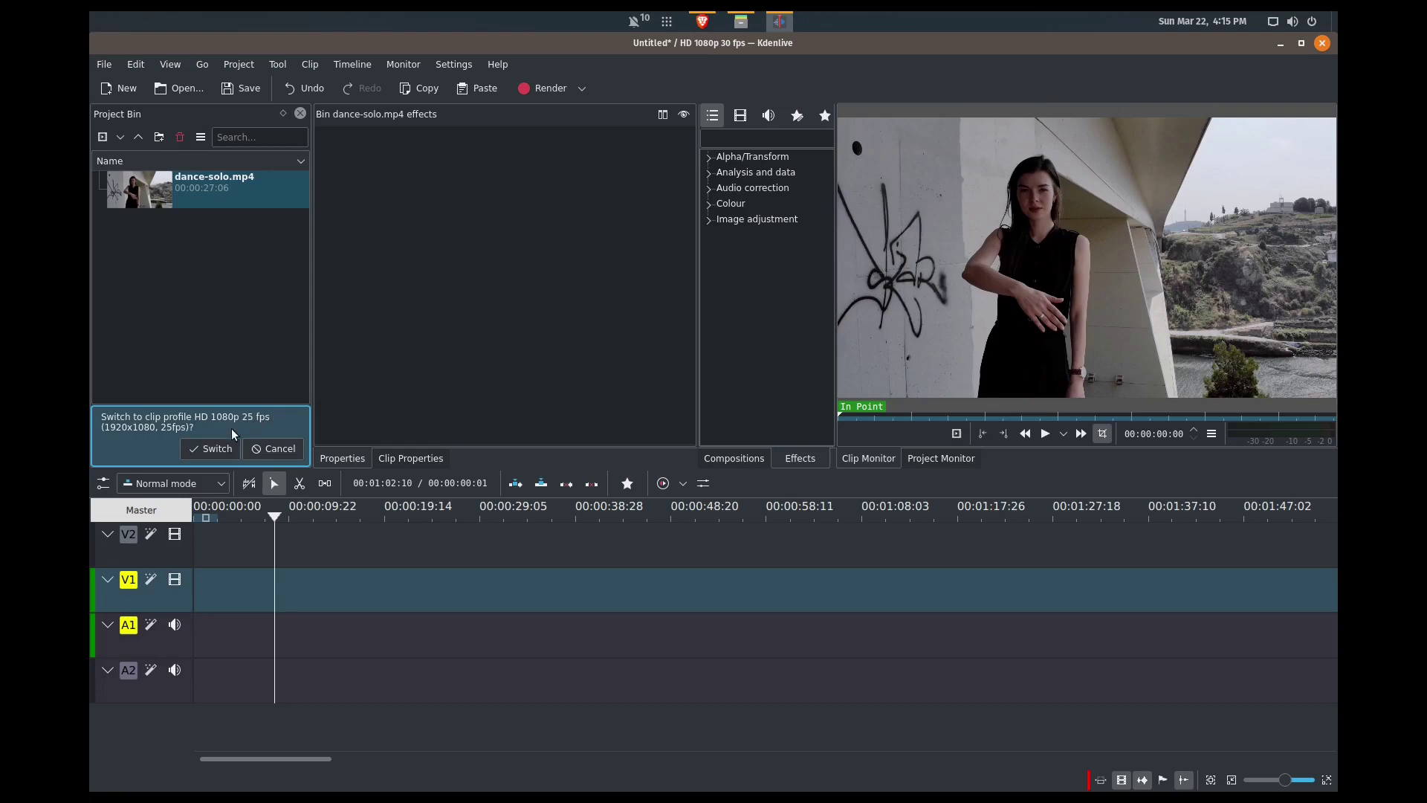
click(210, 448)
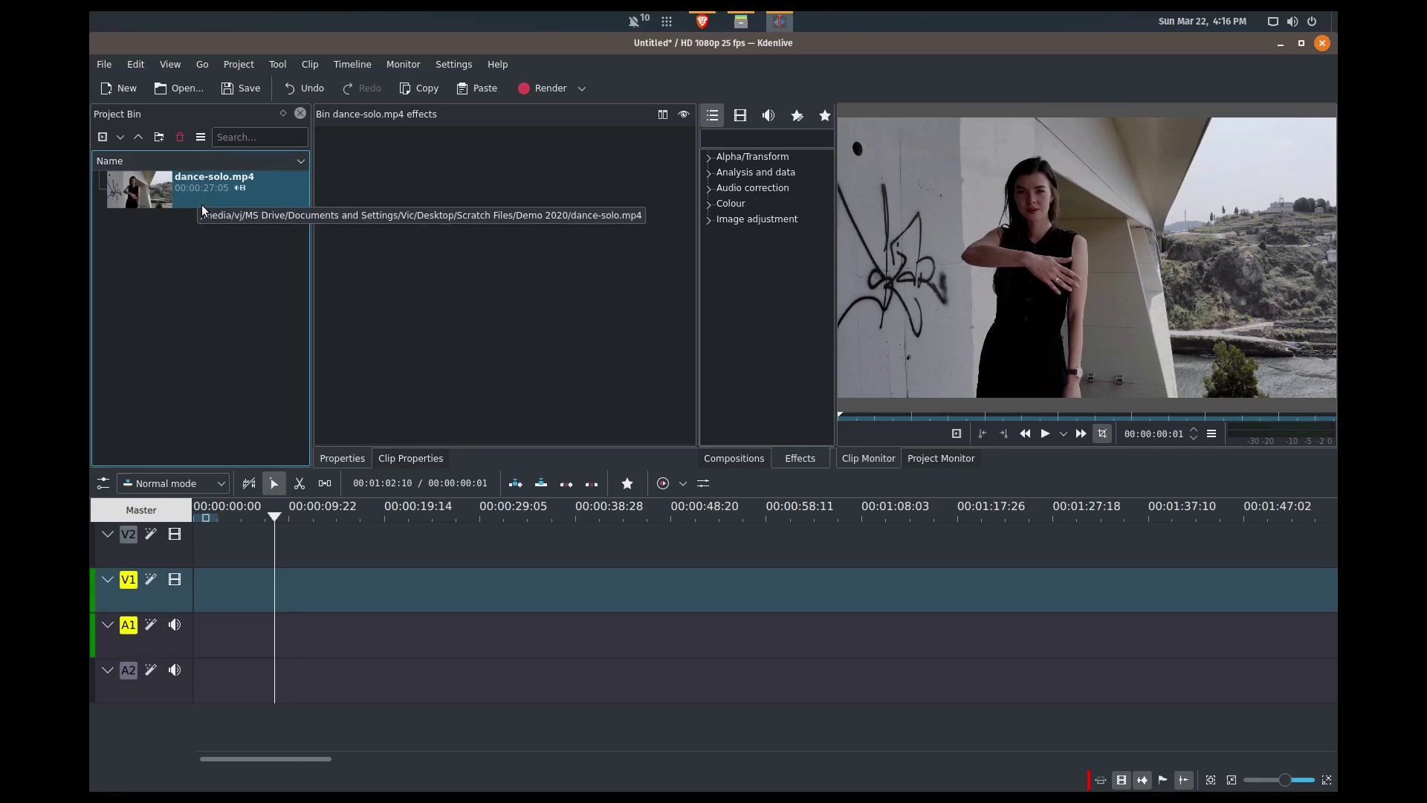
Place dance-solo.mp4 at 00:00:00 on tracks V1/A1 and preview it from the start.
drag(211, 194, 279, 576)
drag(377, 591, 311, 585)
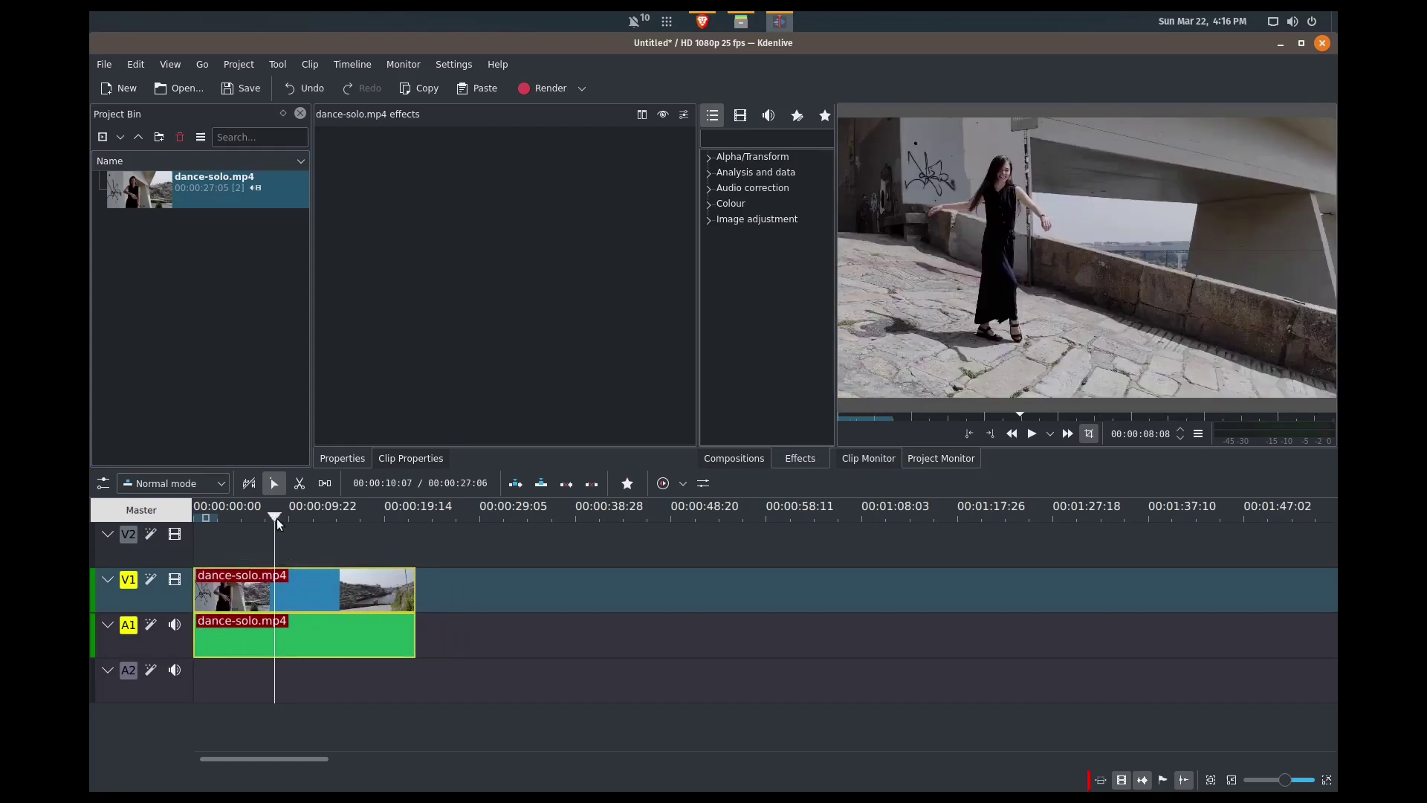
drag(276, 519, 192, 527)
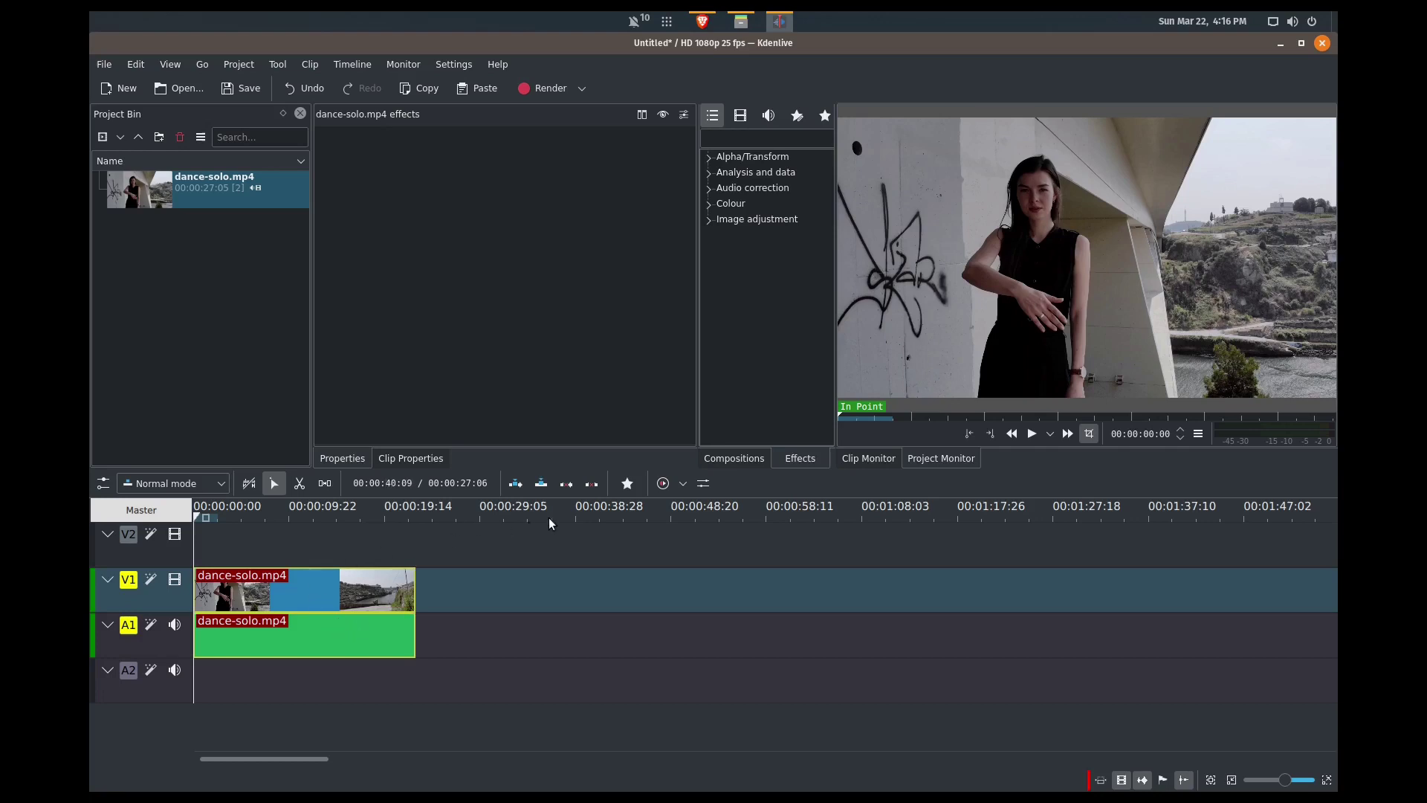
key(space)
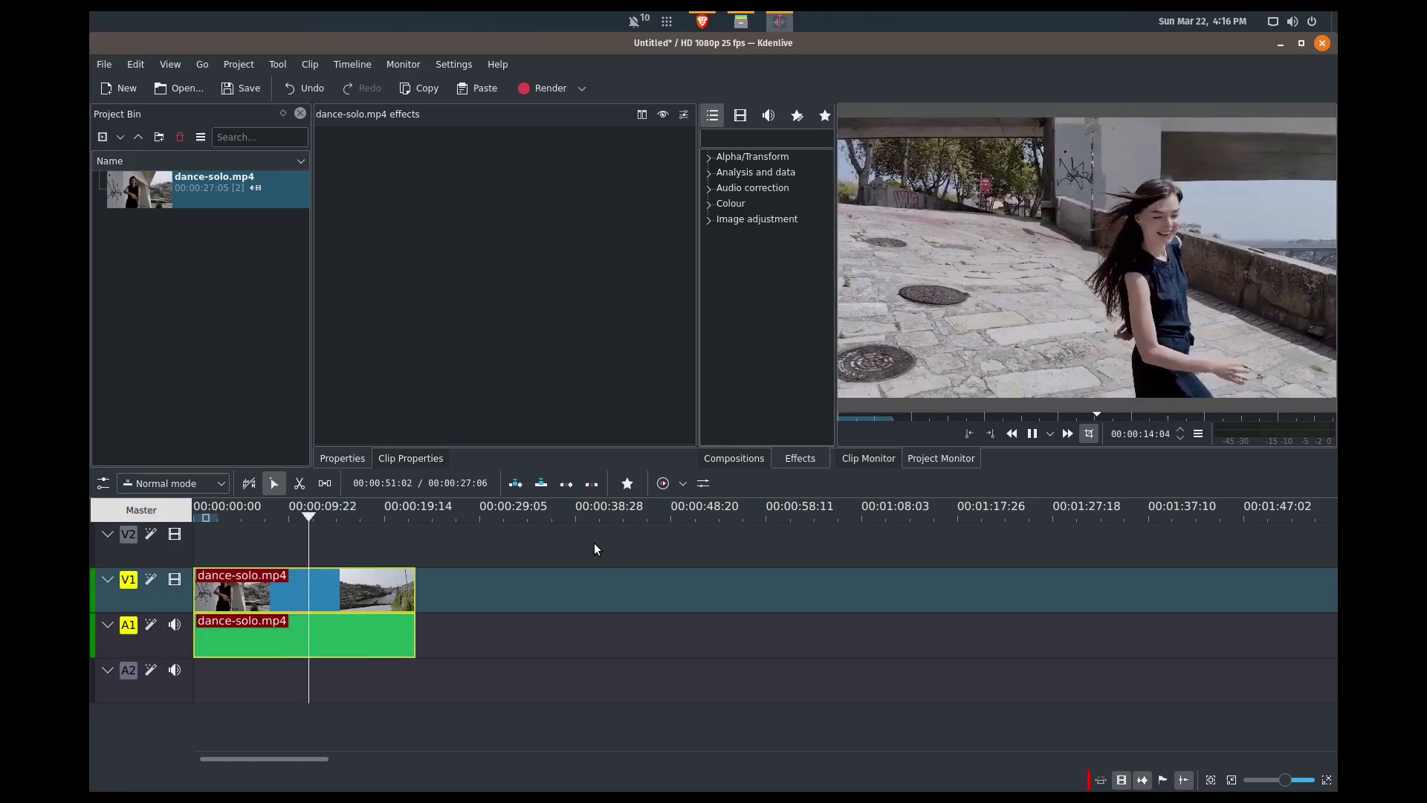
key(space)
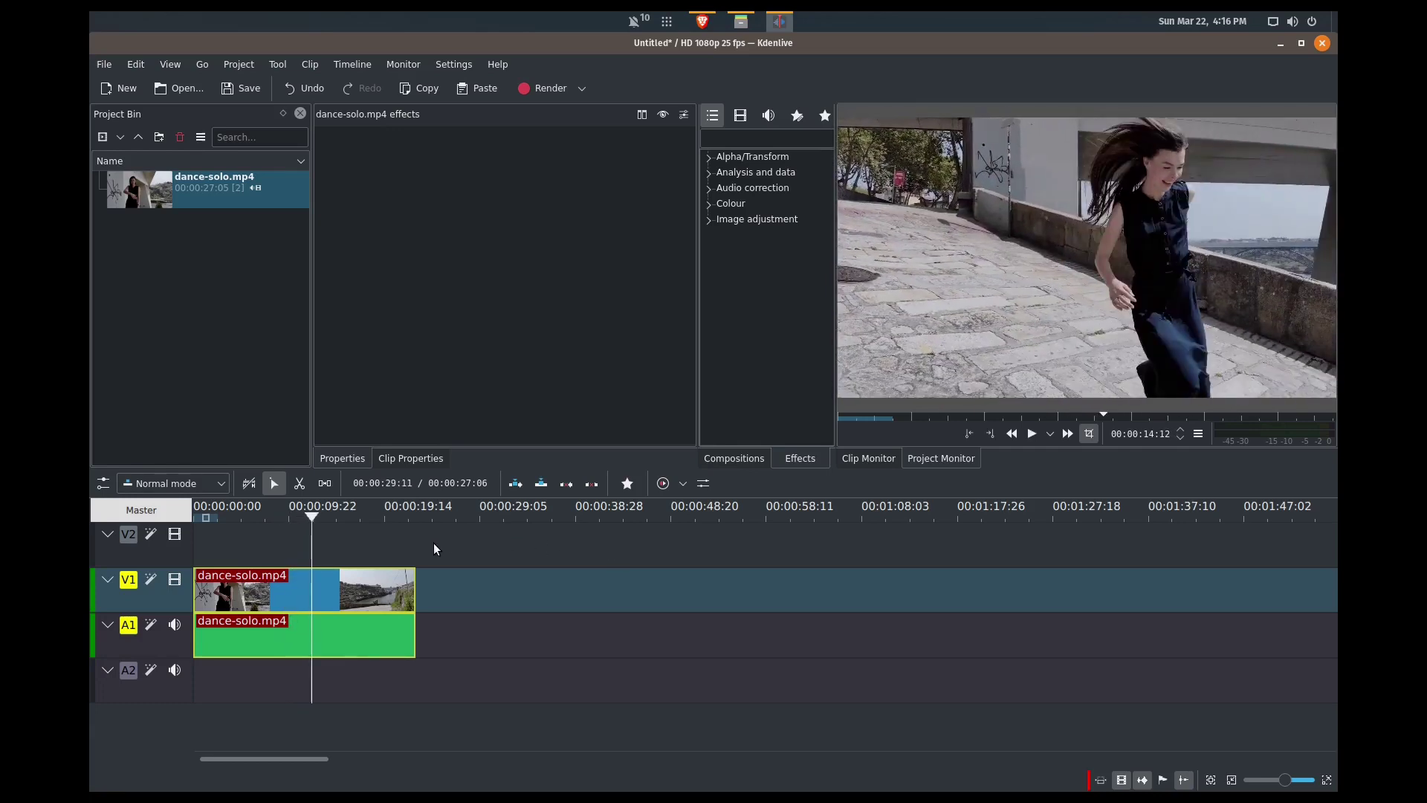
Change the dance clip's speed from 100 to 60% and play it from the start.
right_click(349, 592)
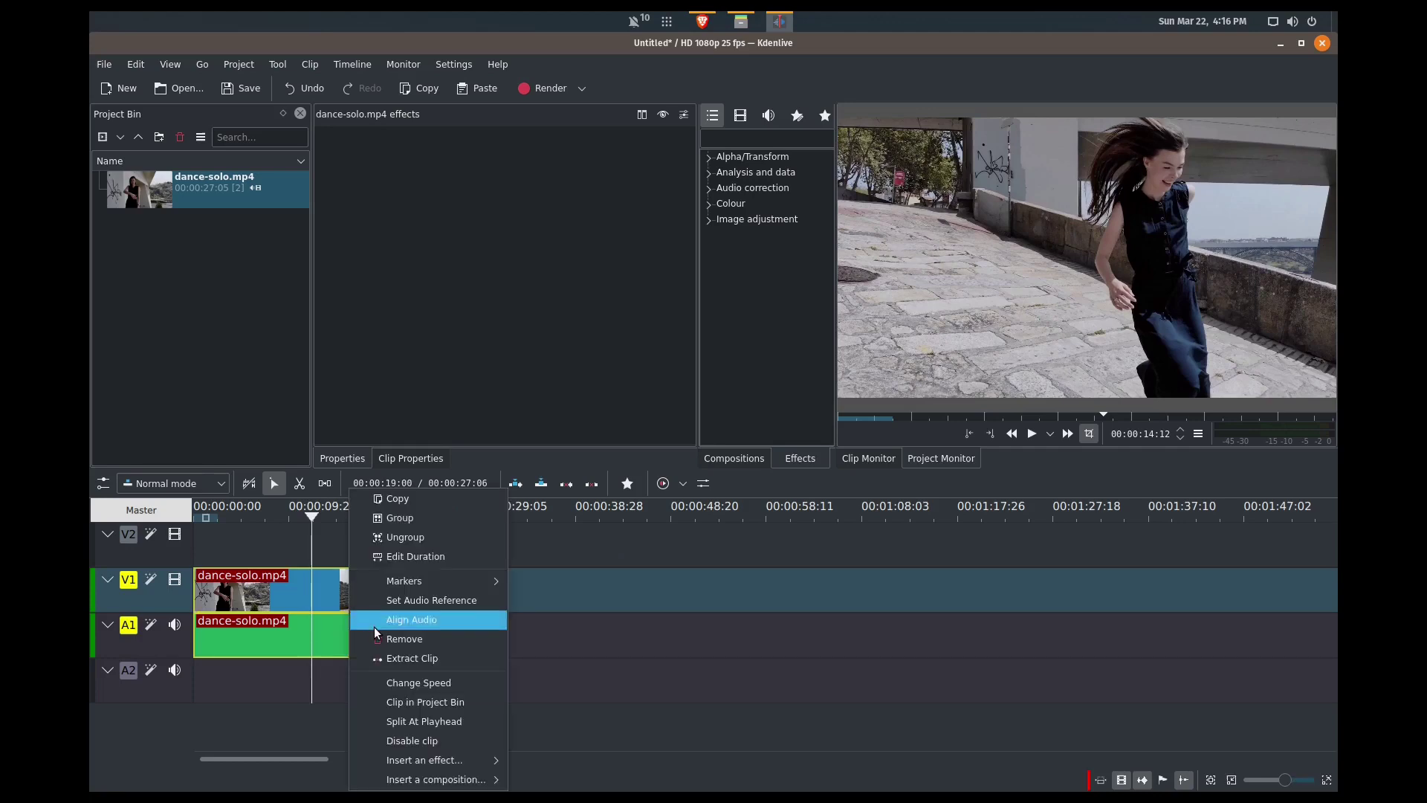
click(457, 685)
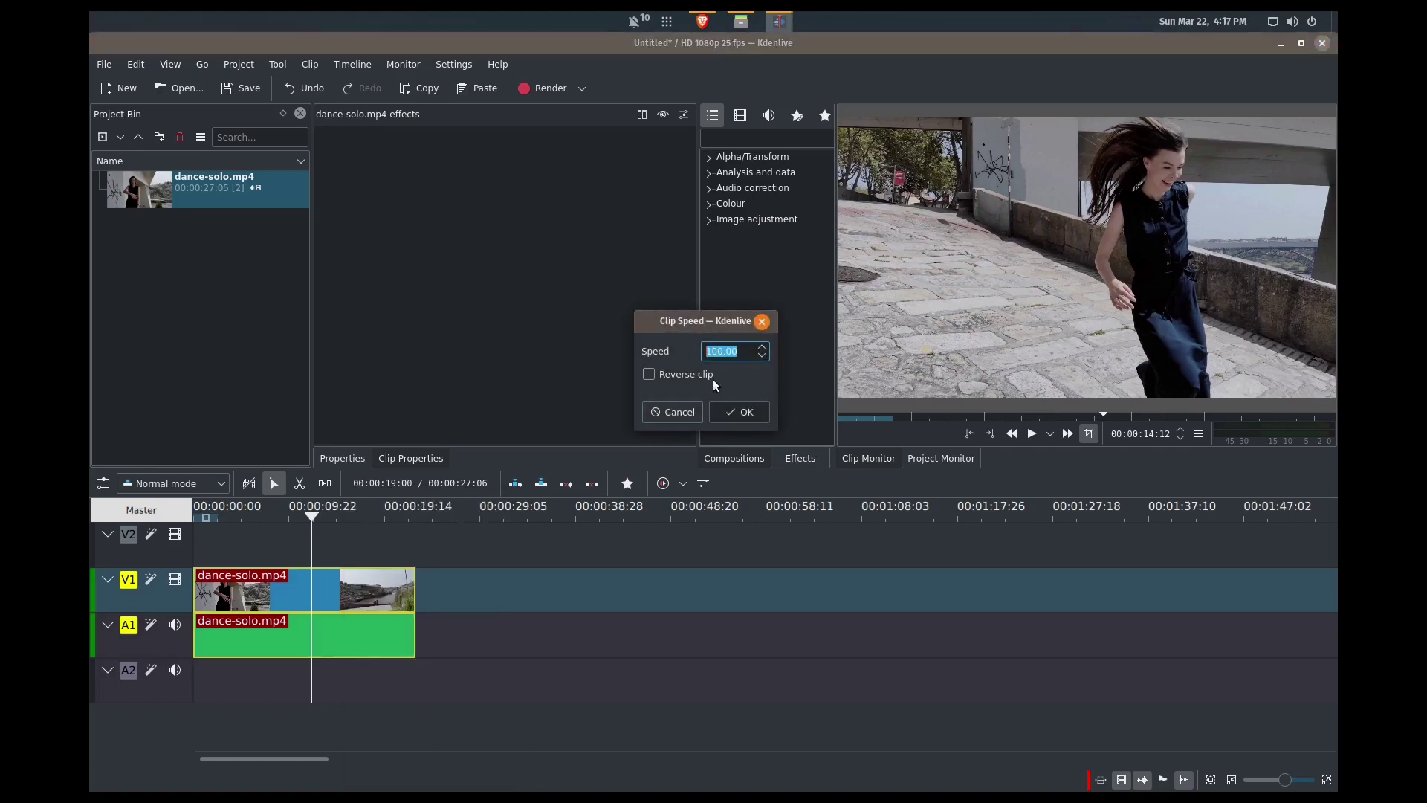
click(716, 352)
key(Home)
key(ctrl+shift+Right)
text(6)
click(720, 414)
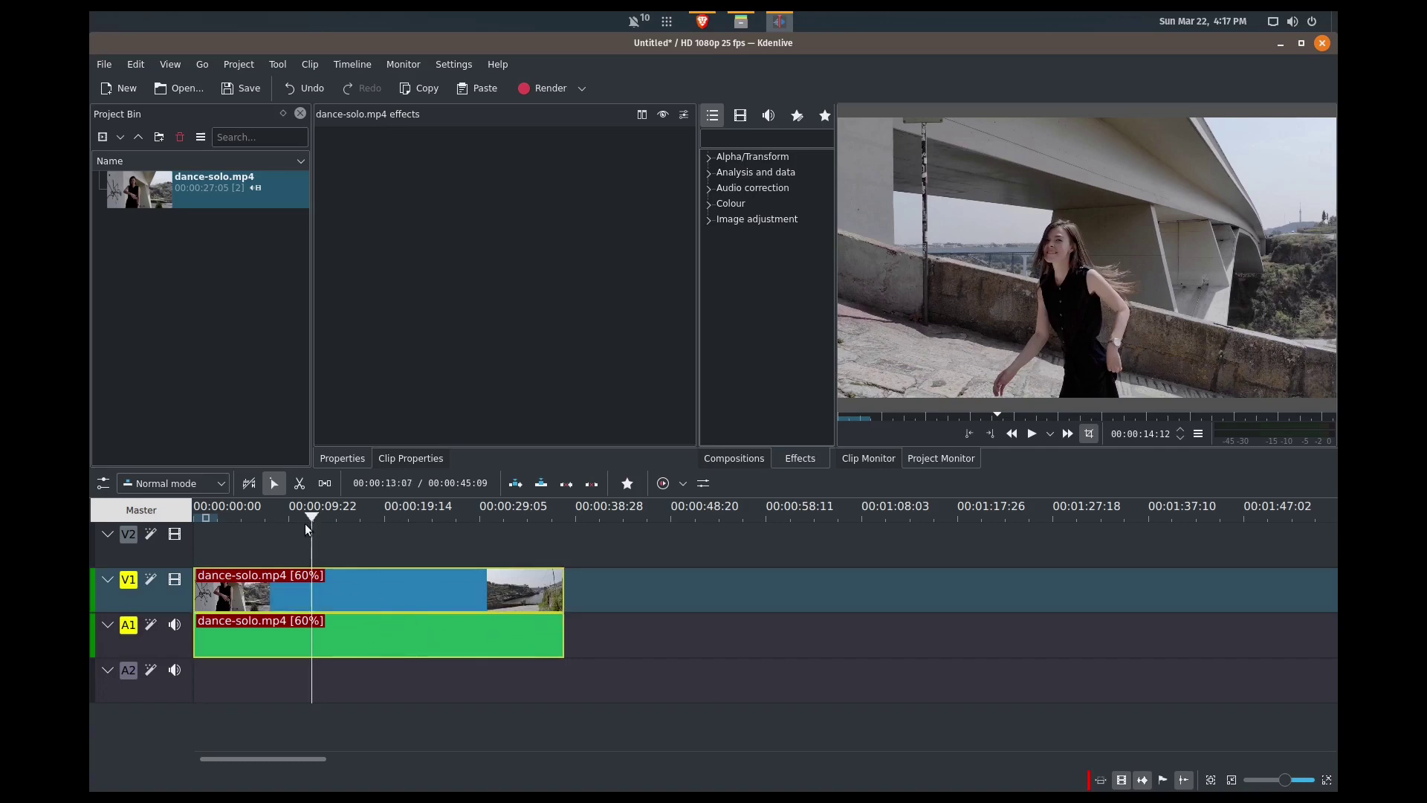
drag(312, 514, 199, 533)
key(space)
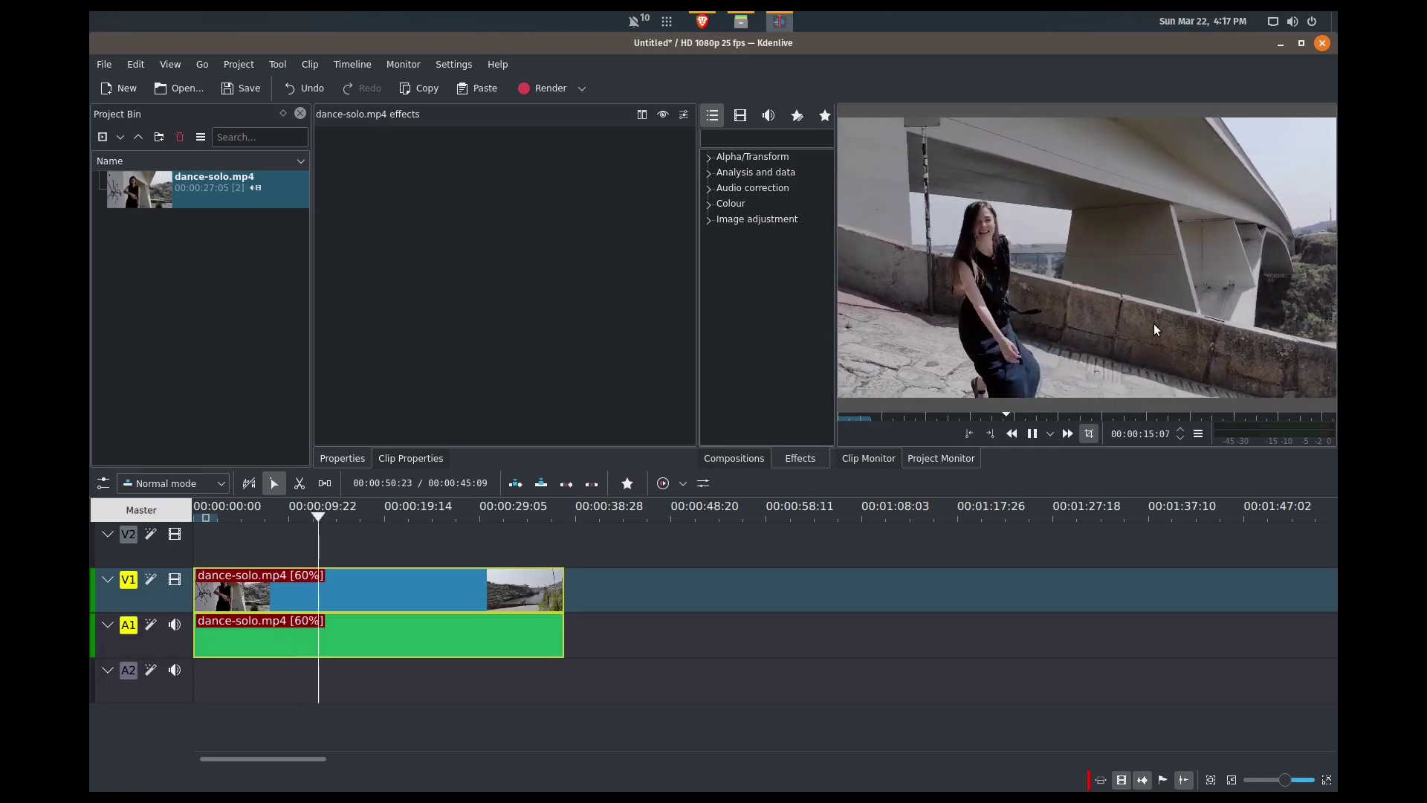
Stop playback and reset the slowed clip to 100% speed.
key(space)
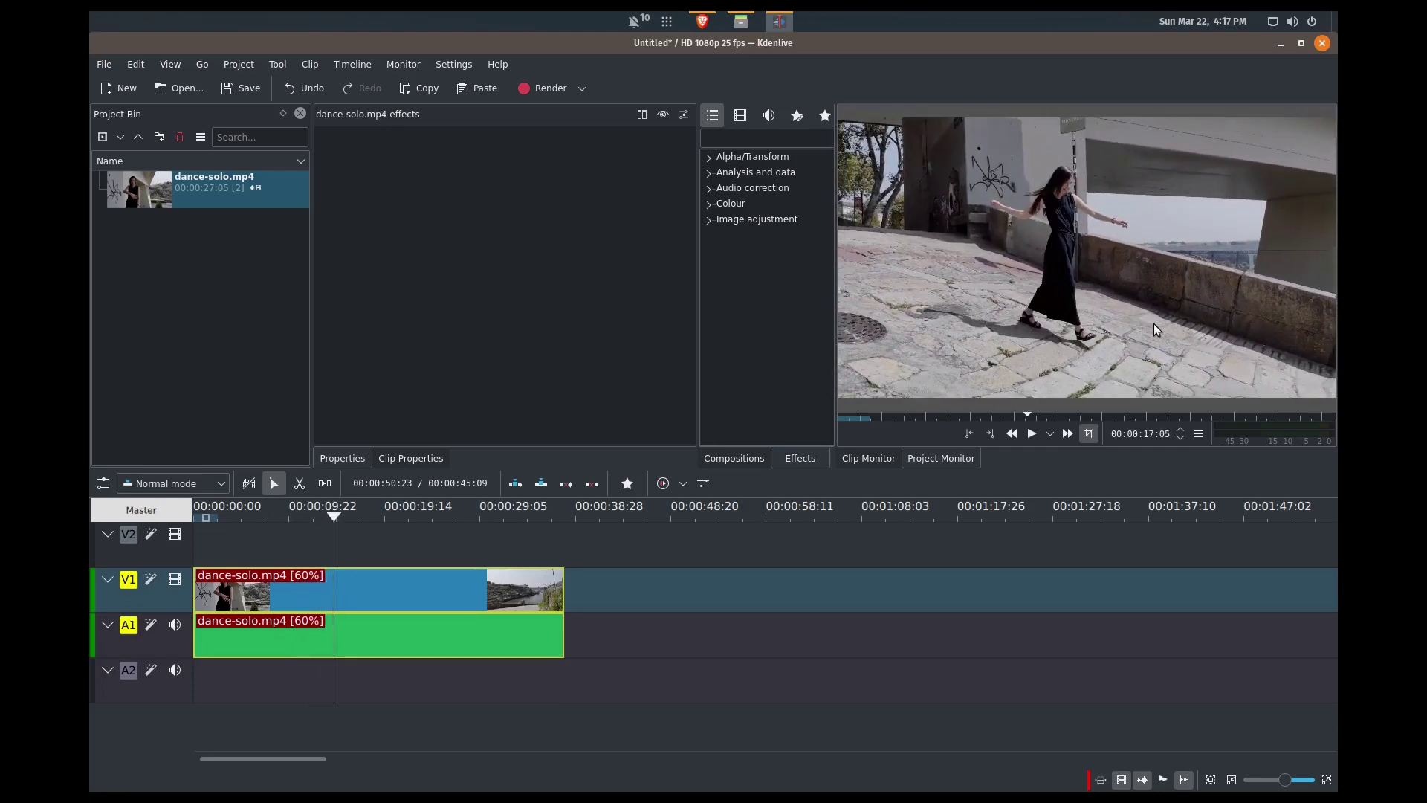
right_click(465, 590)
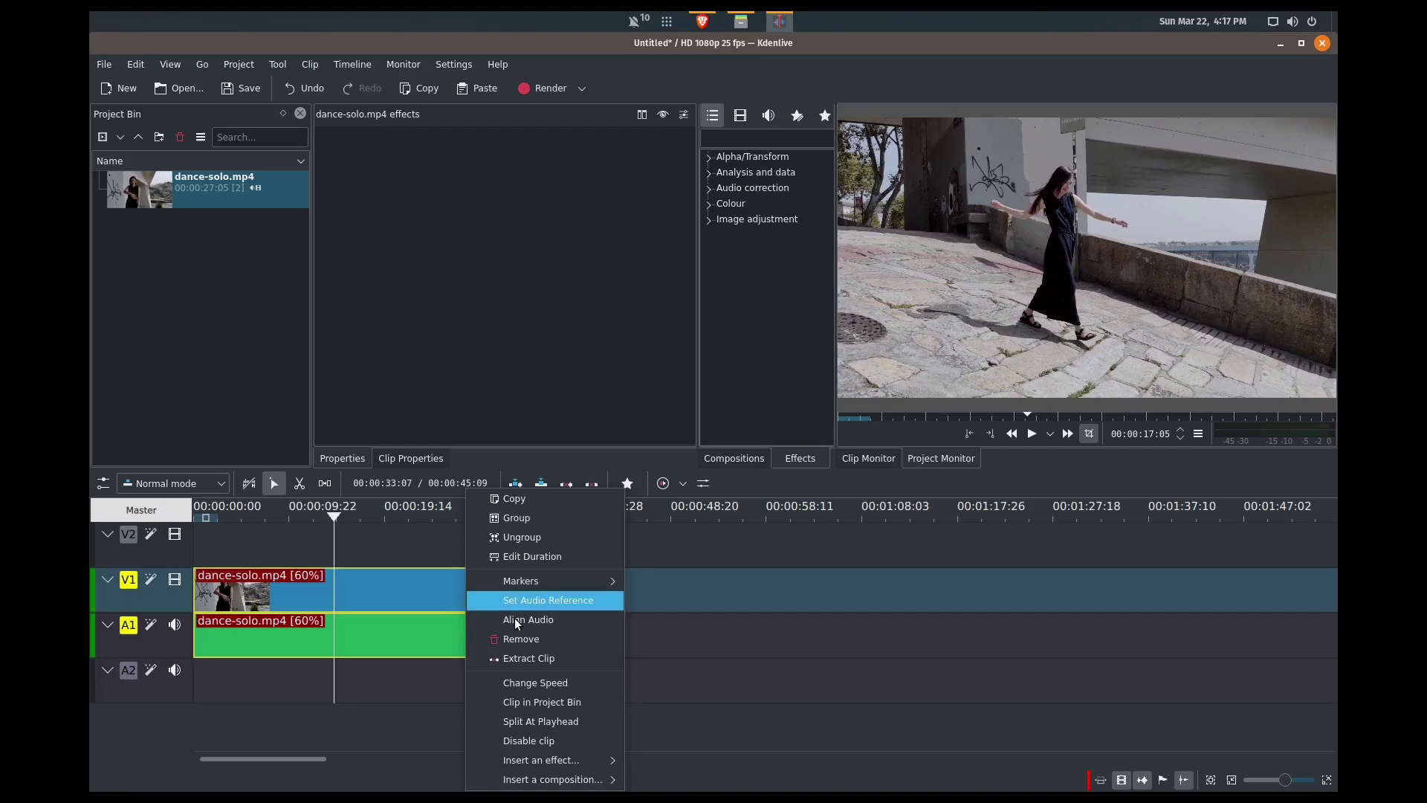
click(547, 680)
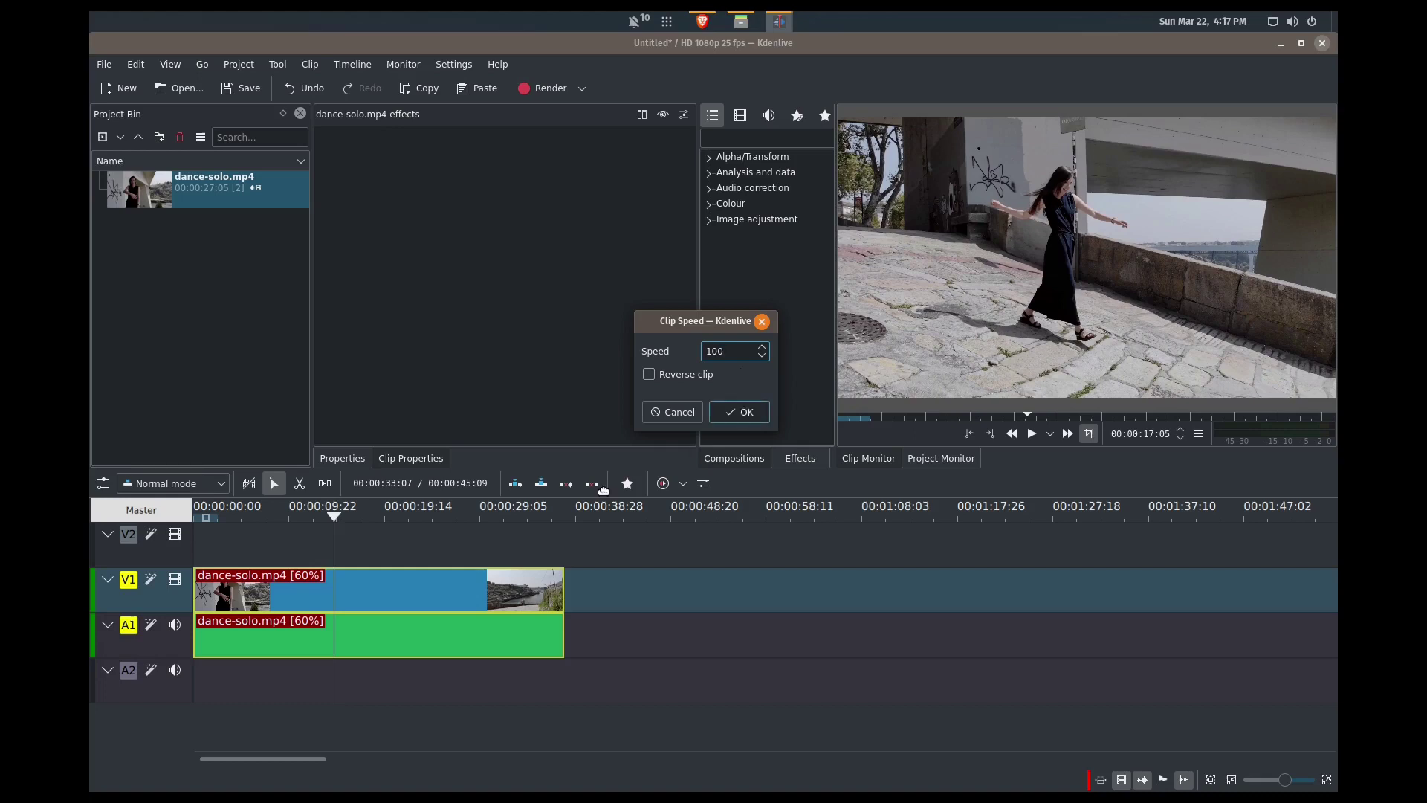
click(747, 417)
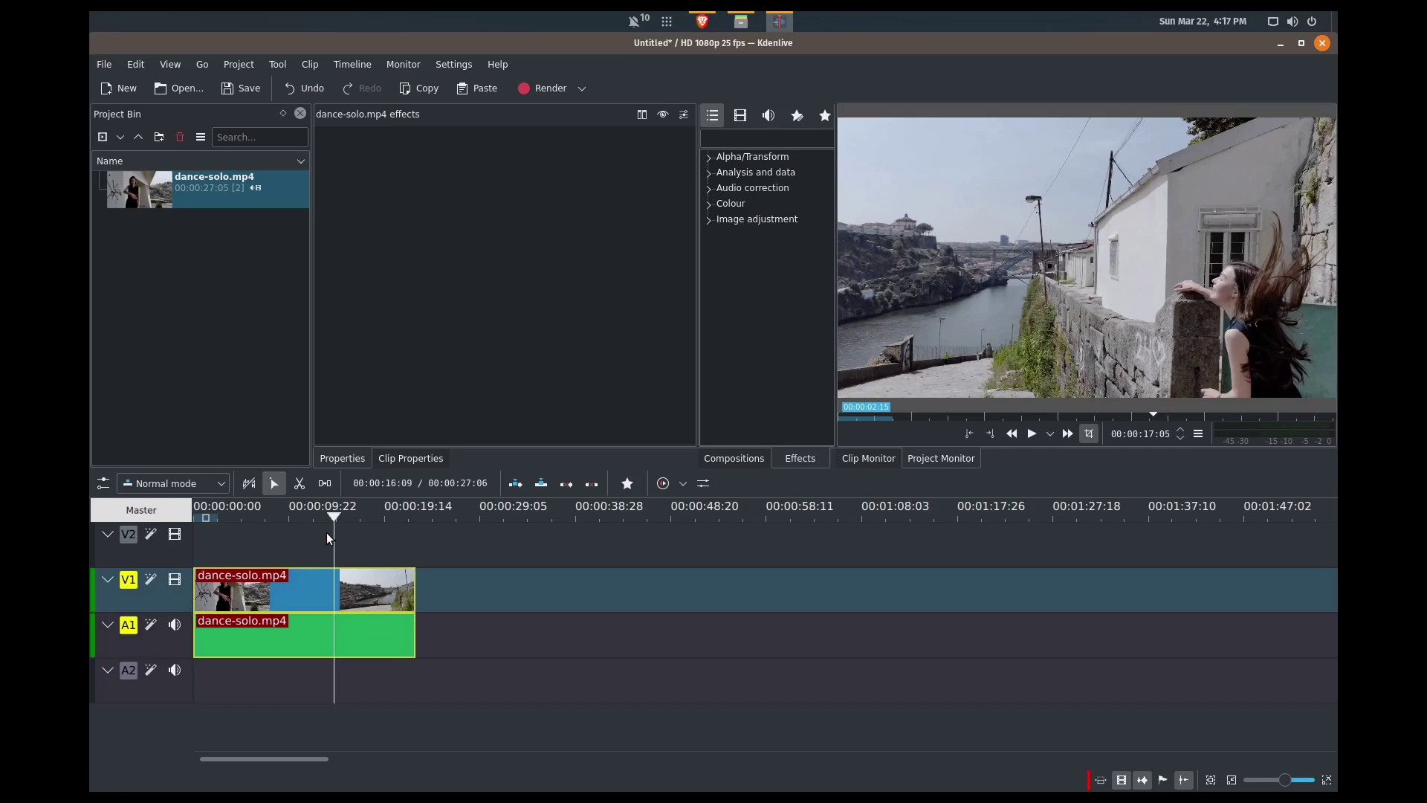
drag(332, 515, 187, 524)
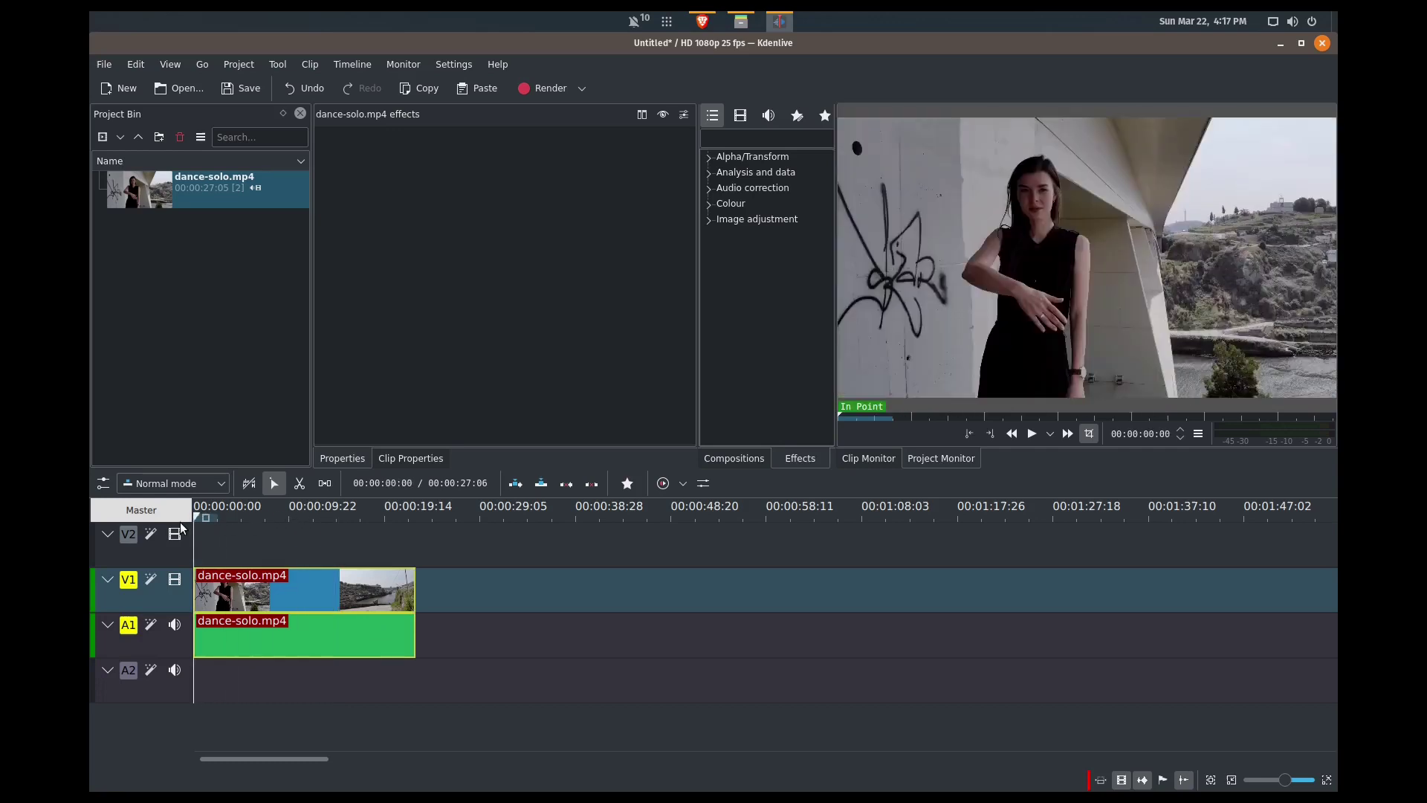
Set the clip's speed to 200% and preview the shortened clip.
right_click(360, 600)
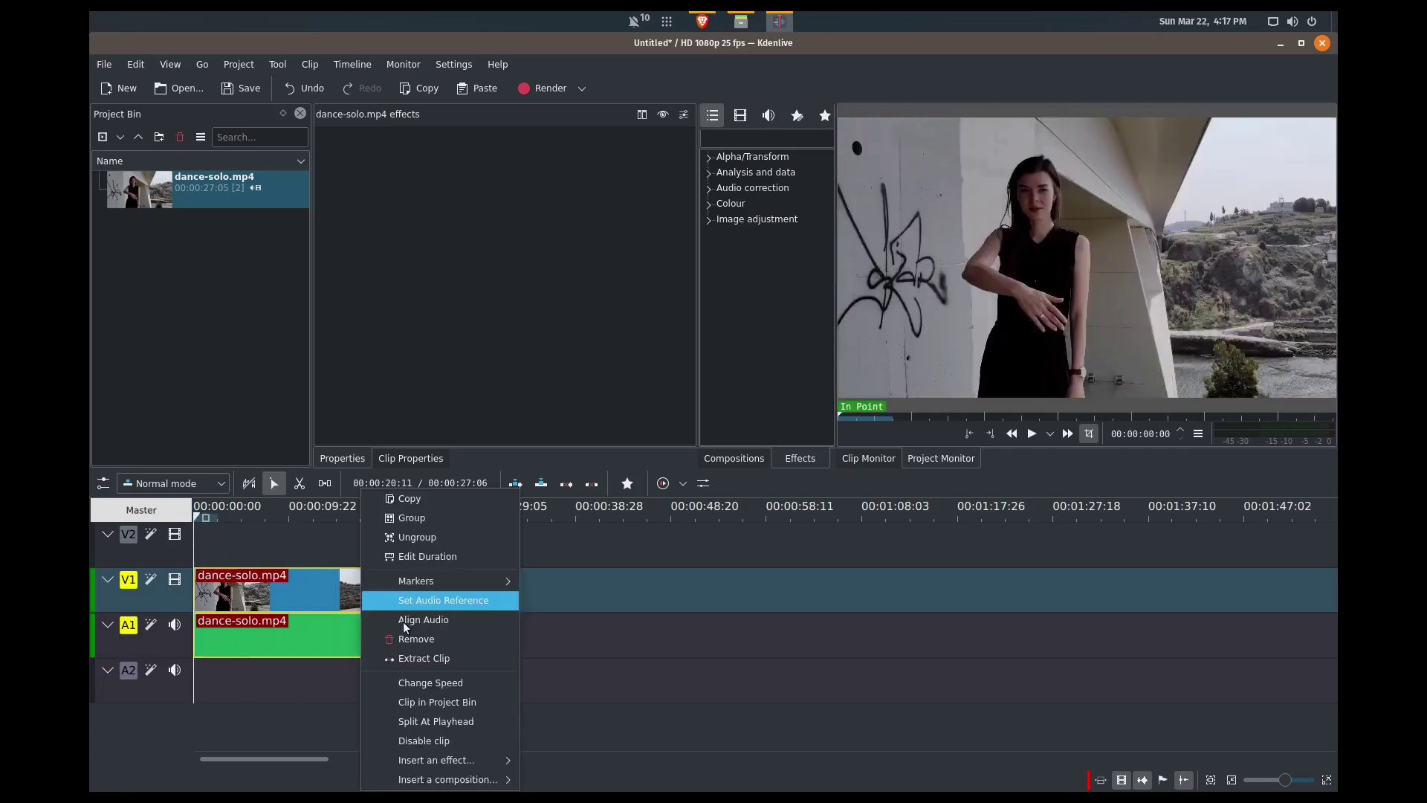
click(446, 682)
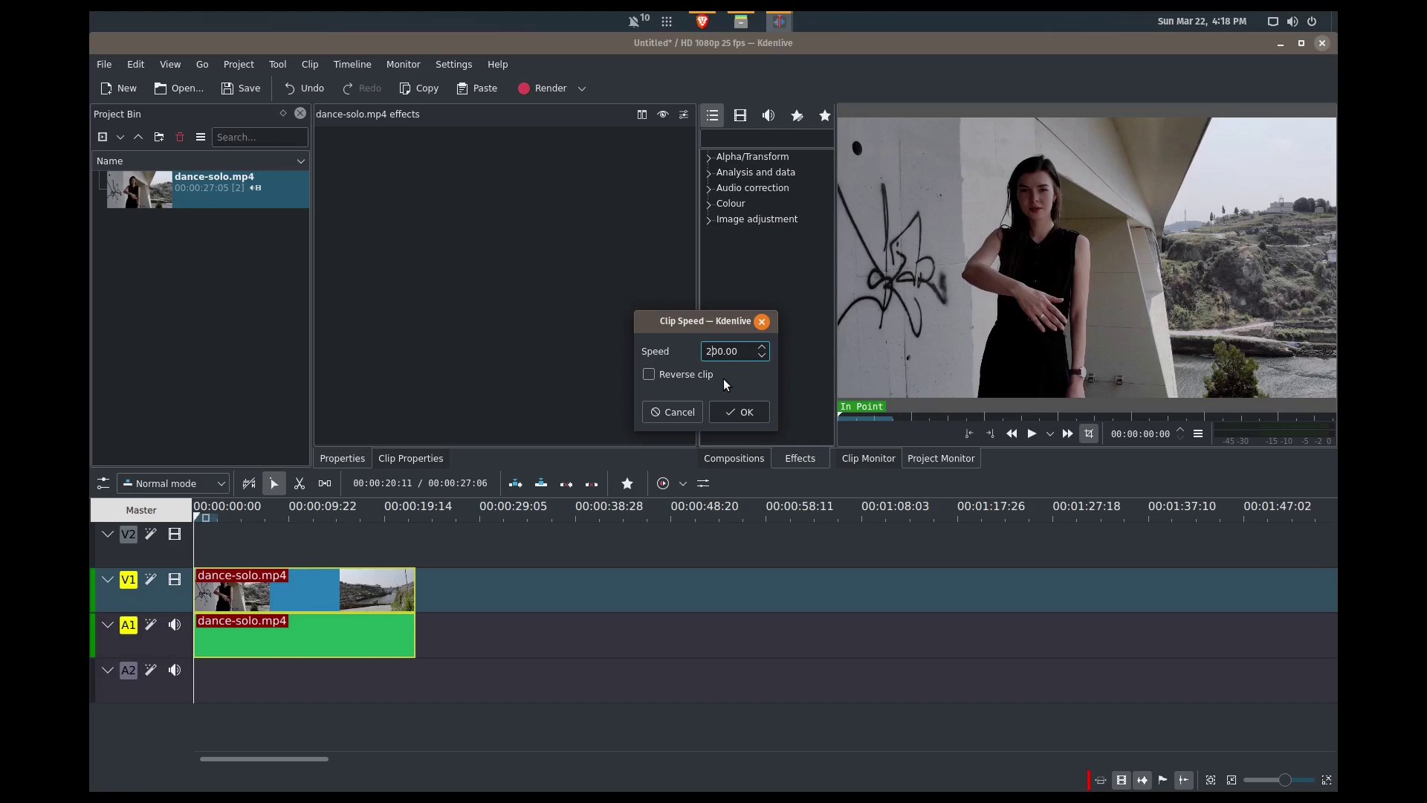
click(724, 412)
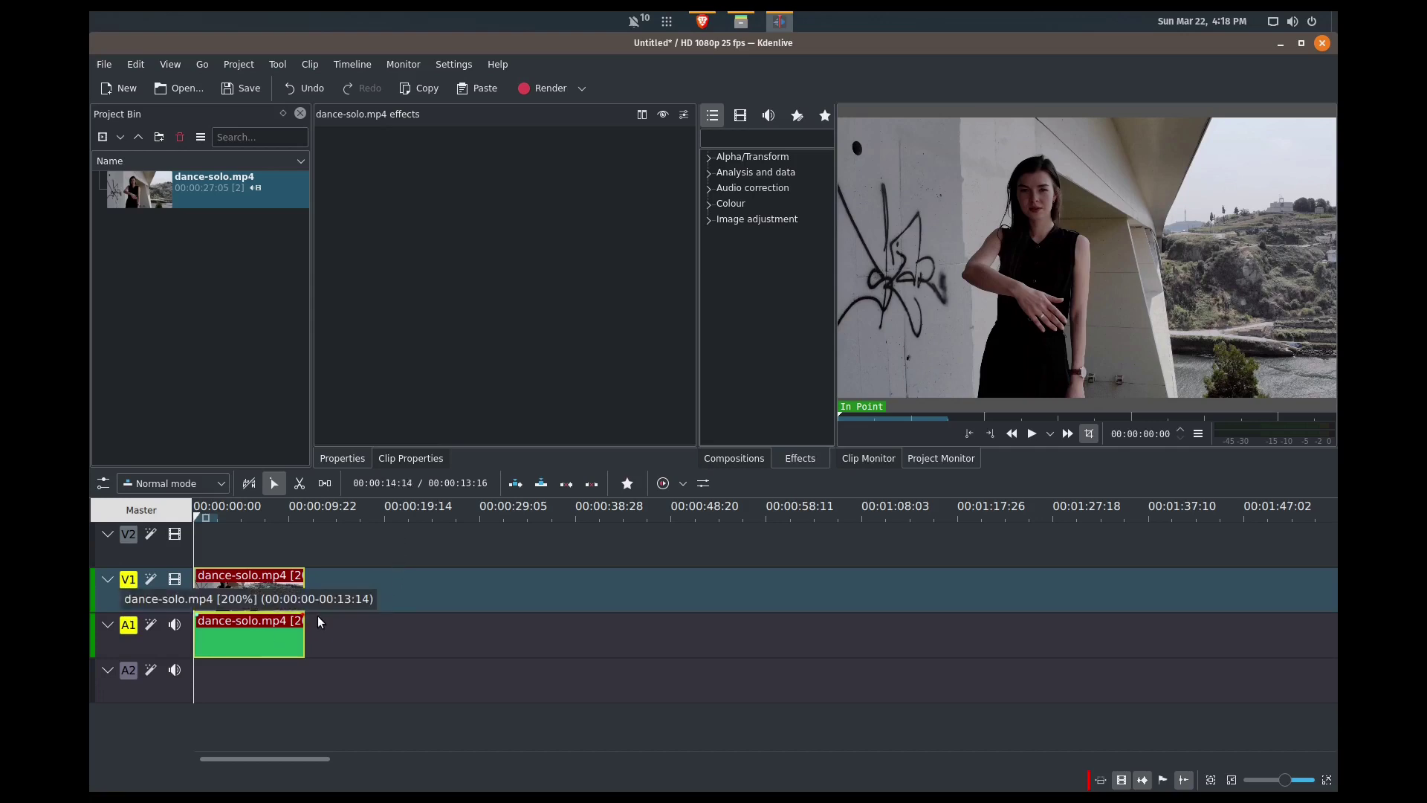
key(space)
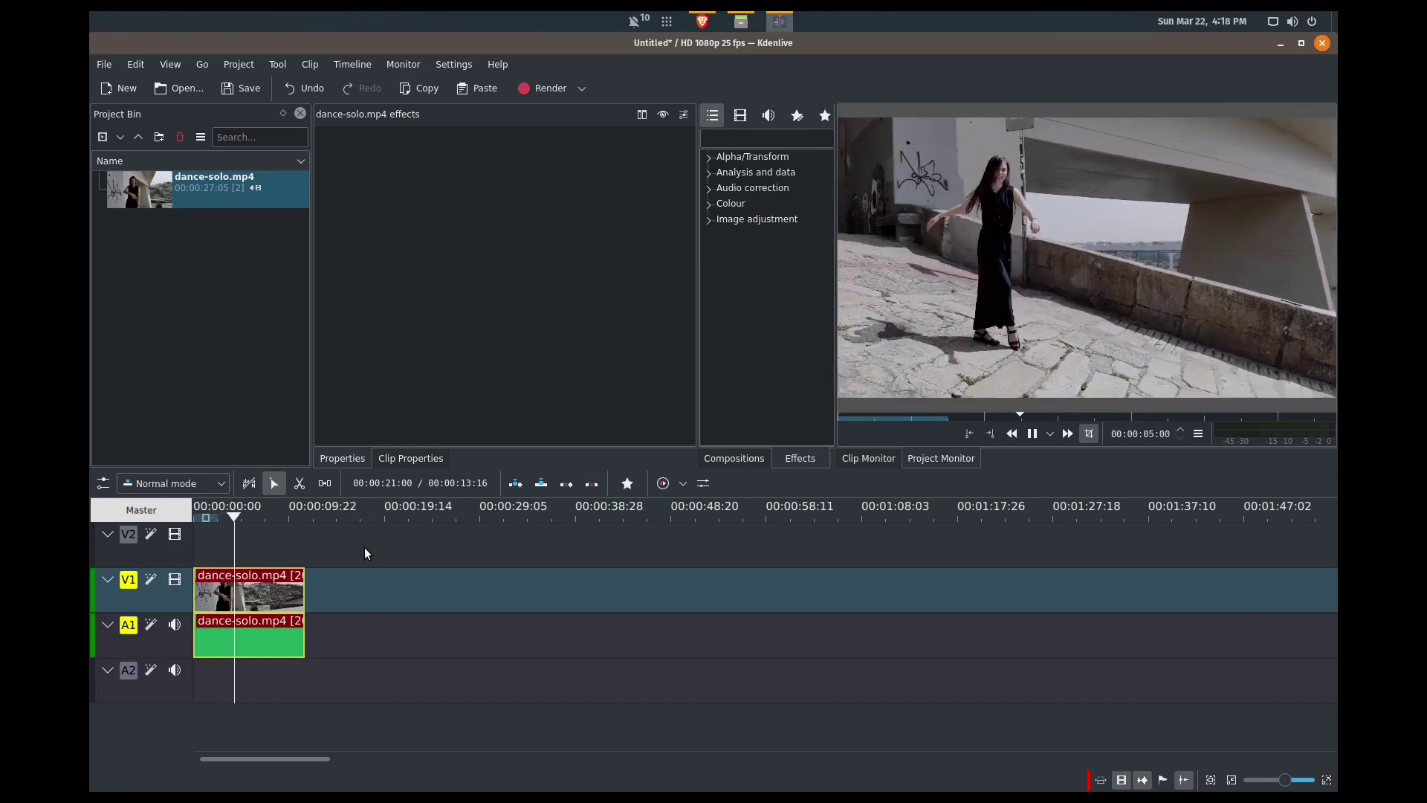
key(space)
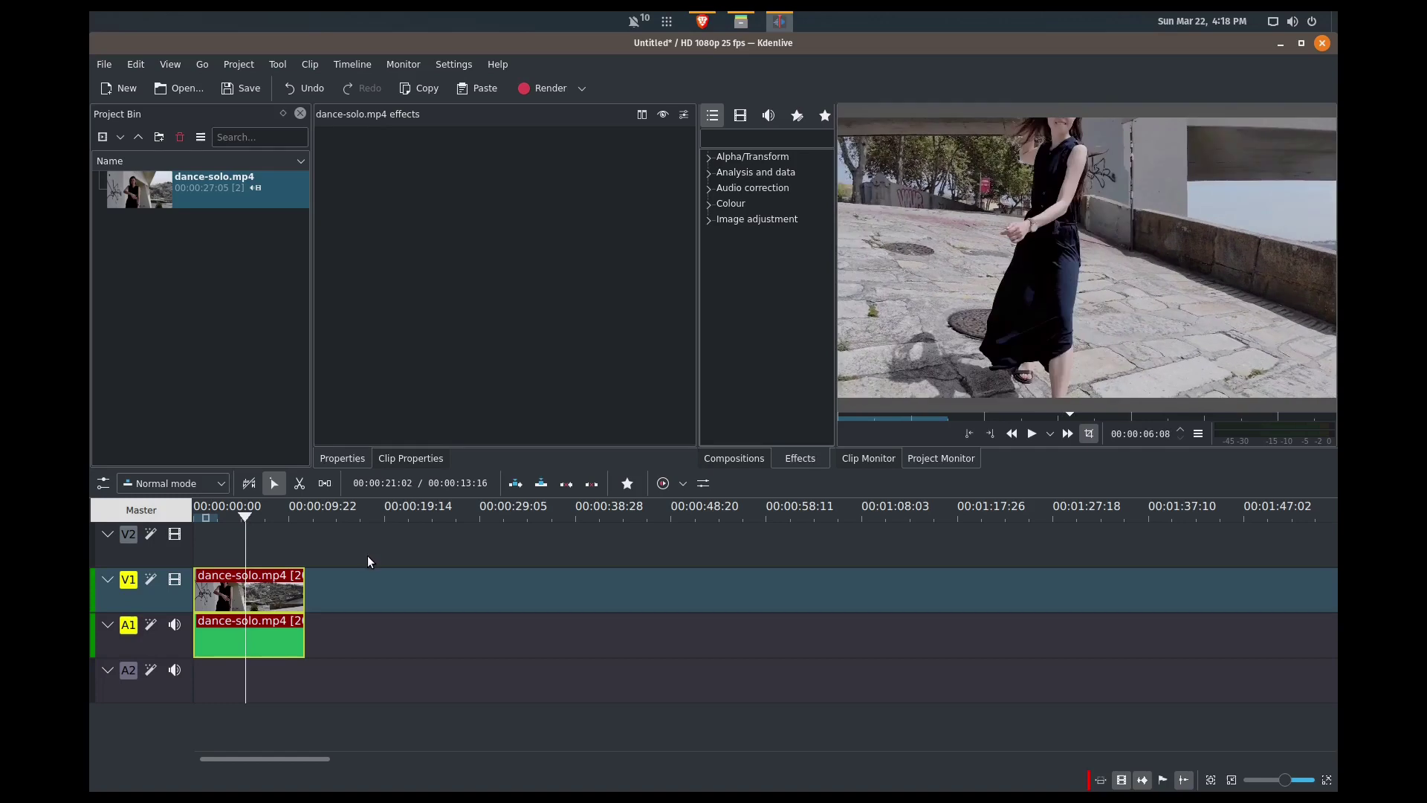
Change the clip's speed from 200 back to 100 and return the playhead to the start.
right_click(270, 596)
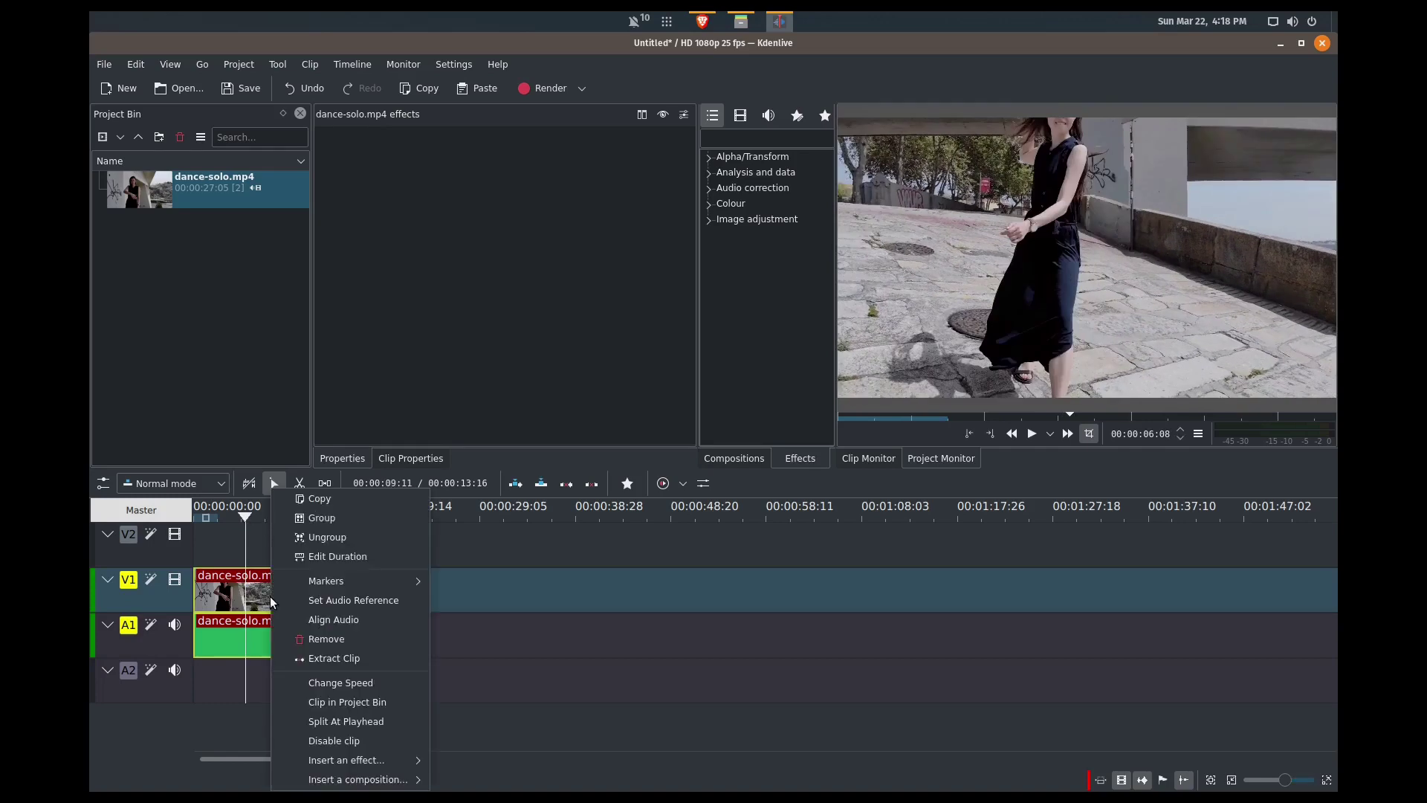
click(364, 683)
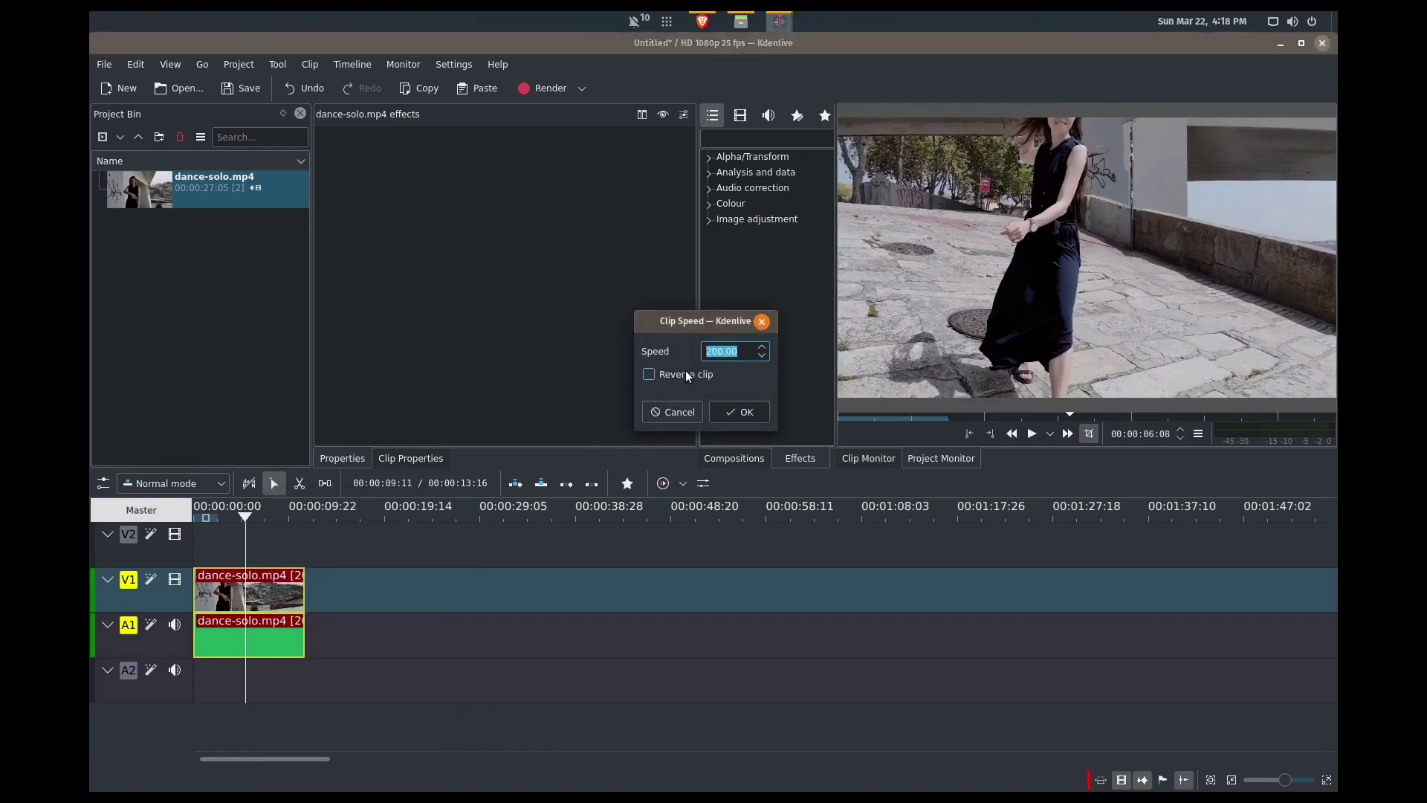
text(100)
key(Return)
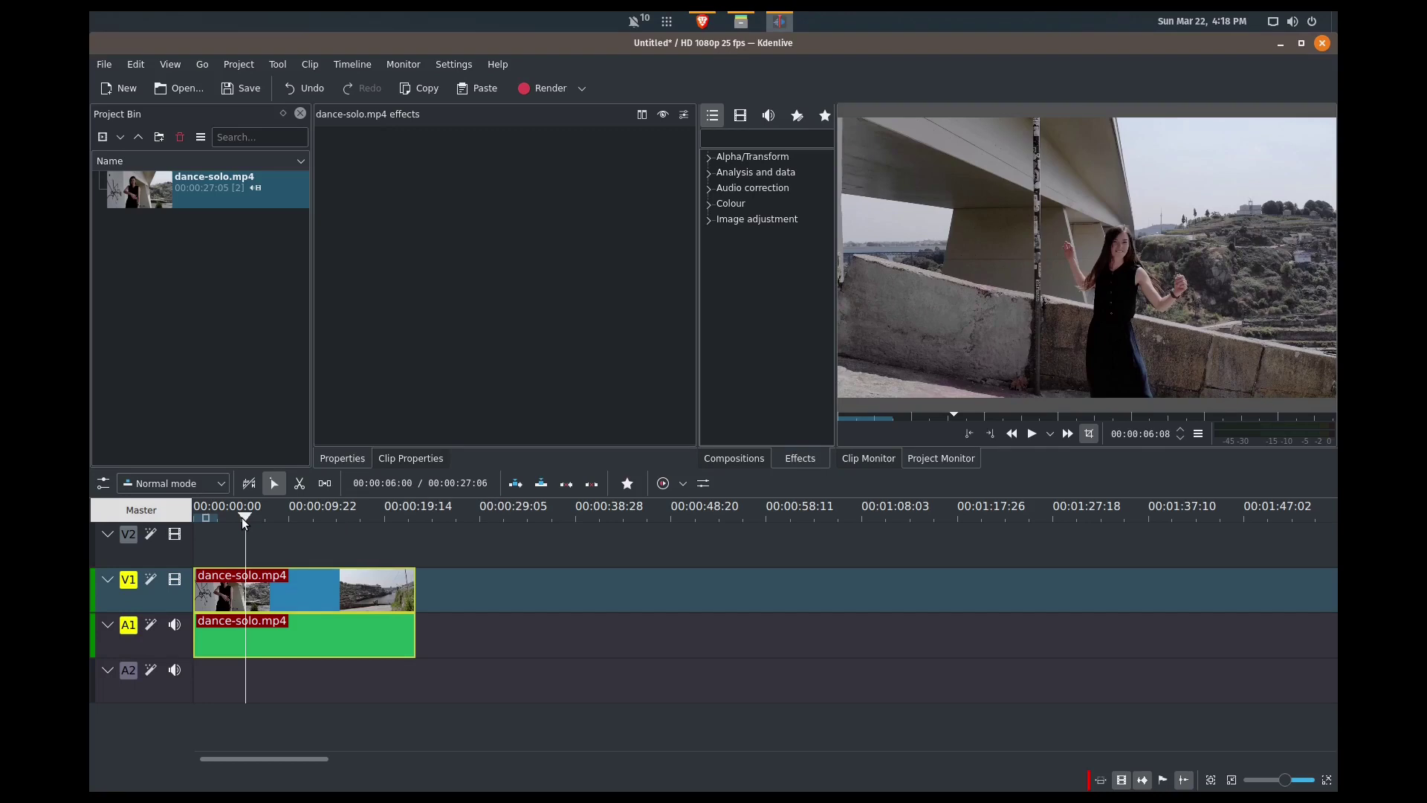
drag(243, 517, 191, 524)
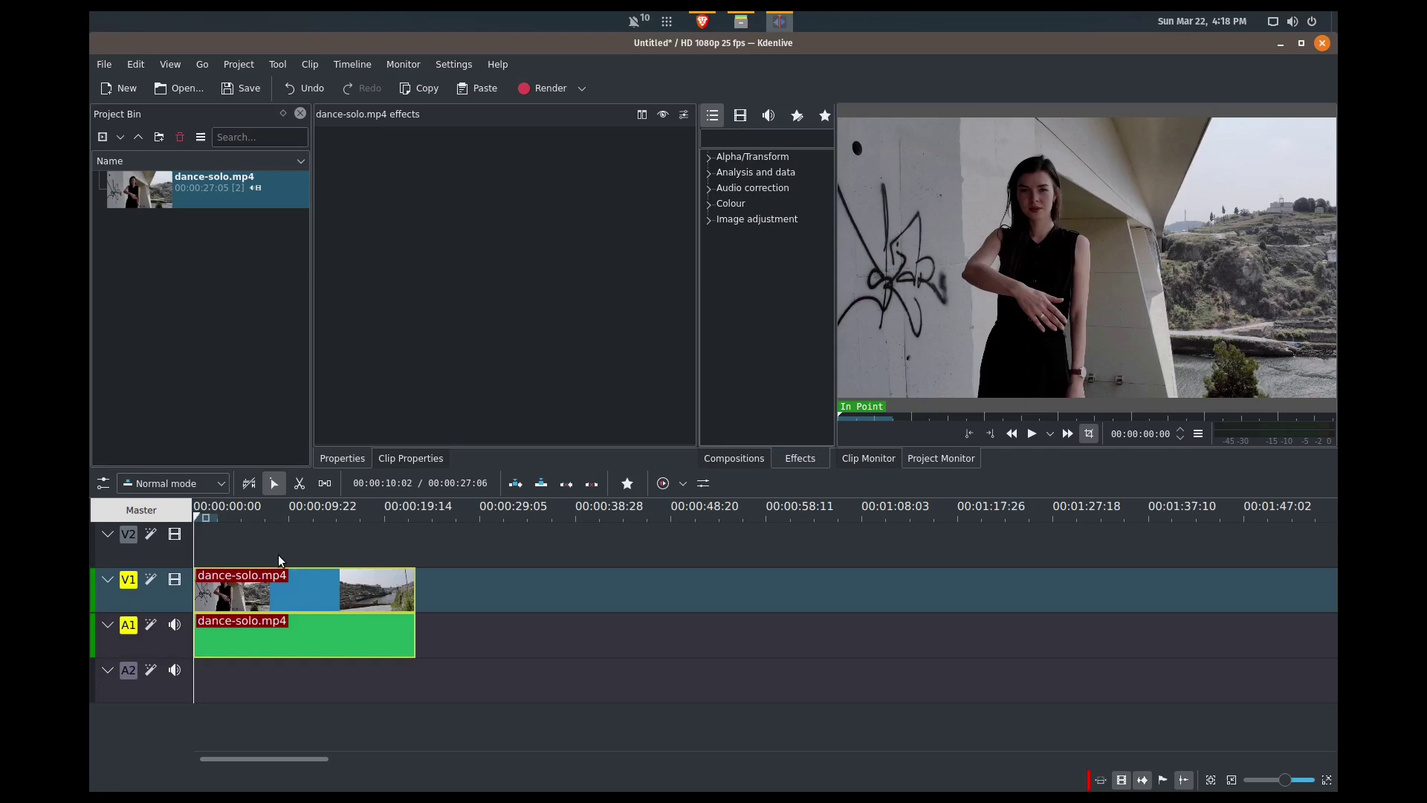
key(space)
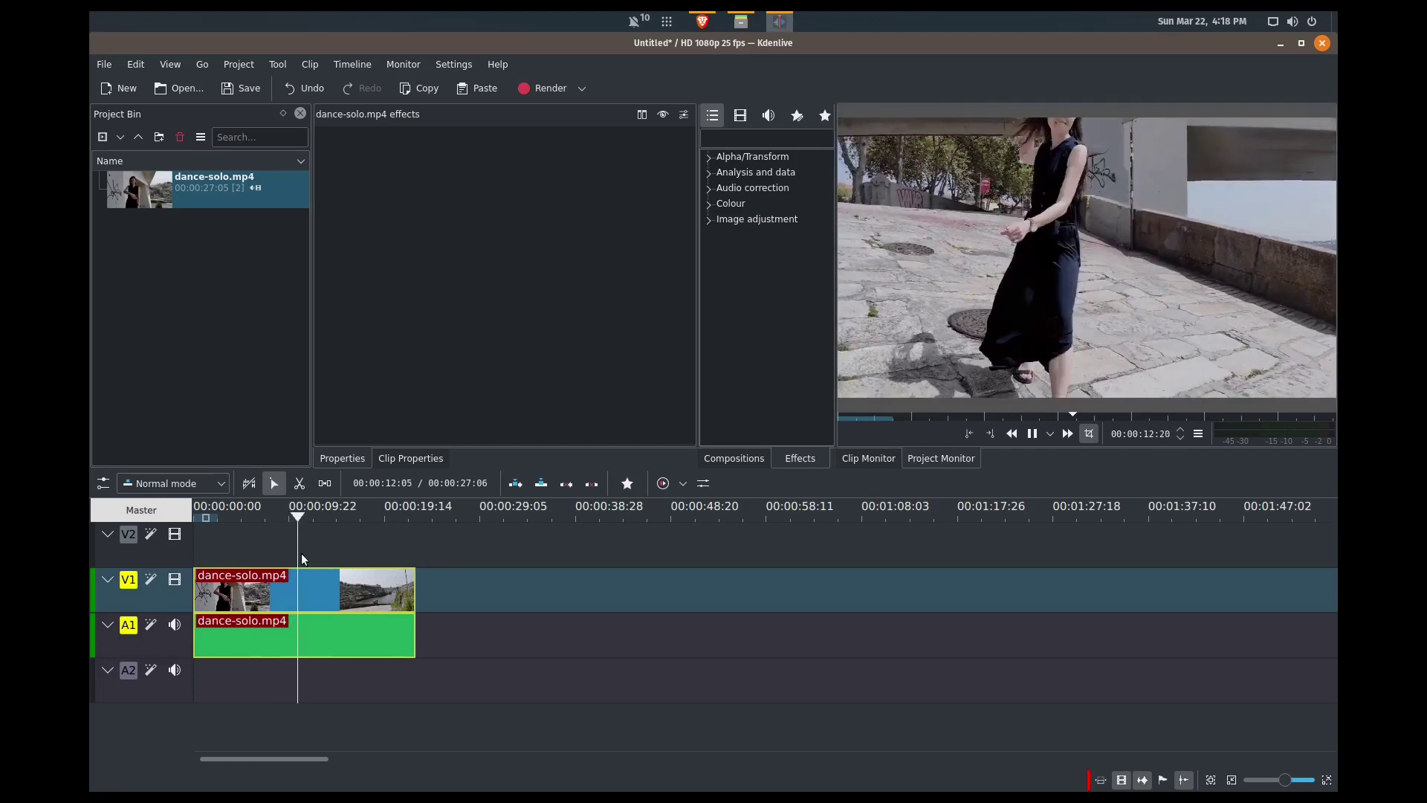
key(space)
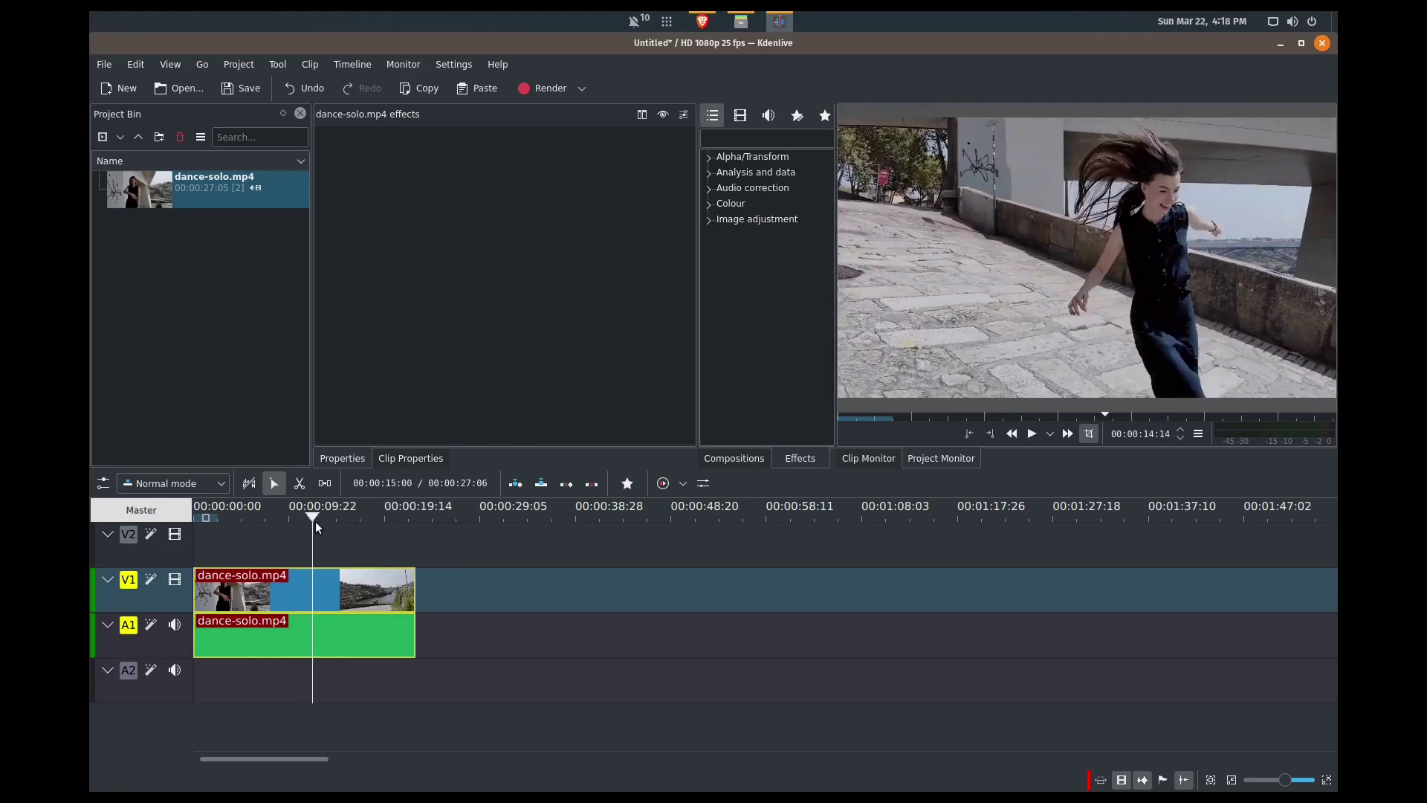
drag(314, 521, 185, 527)
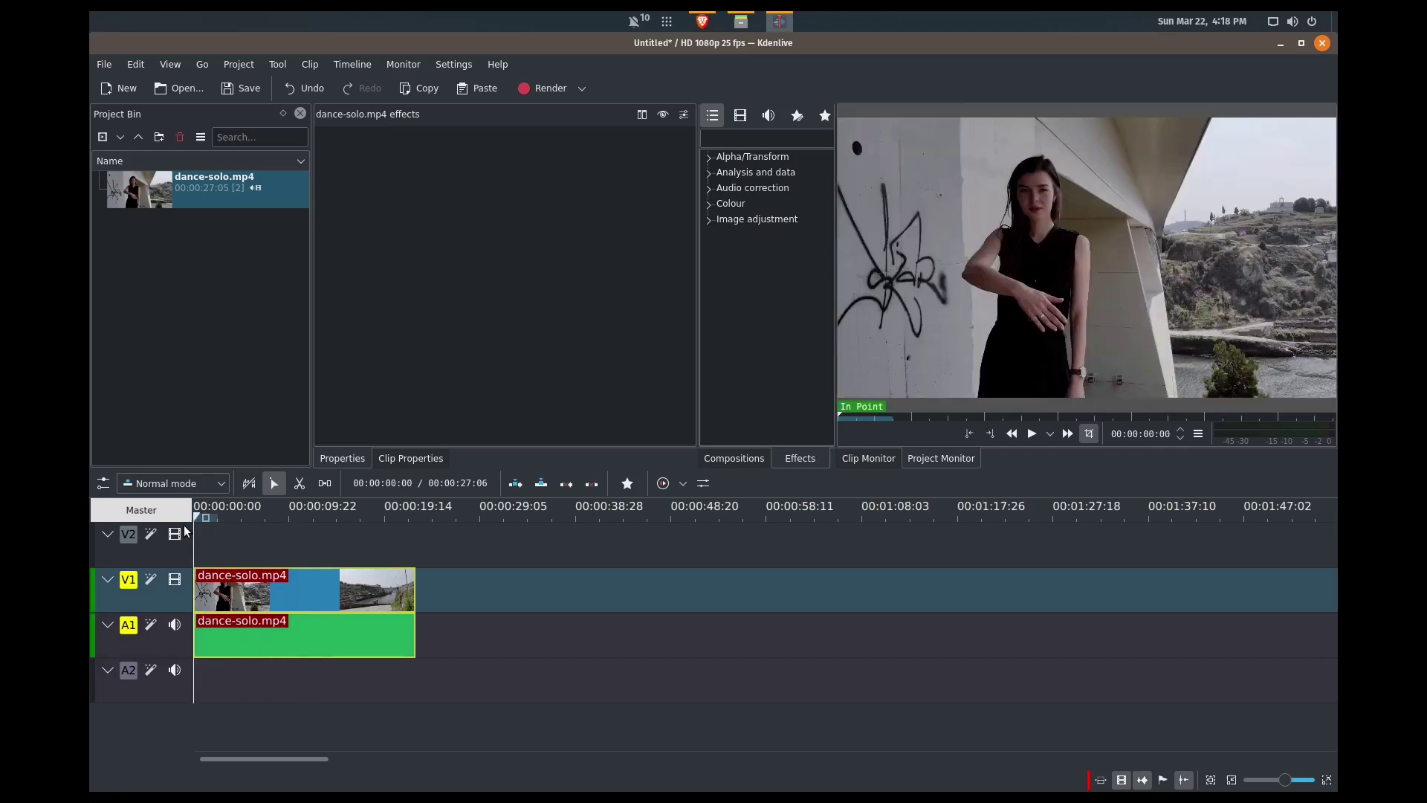
key(space)
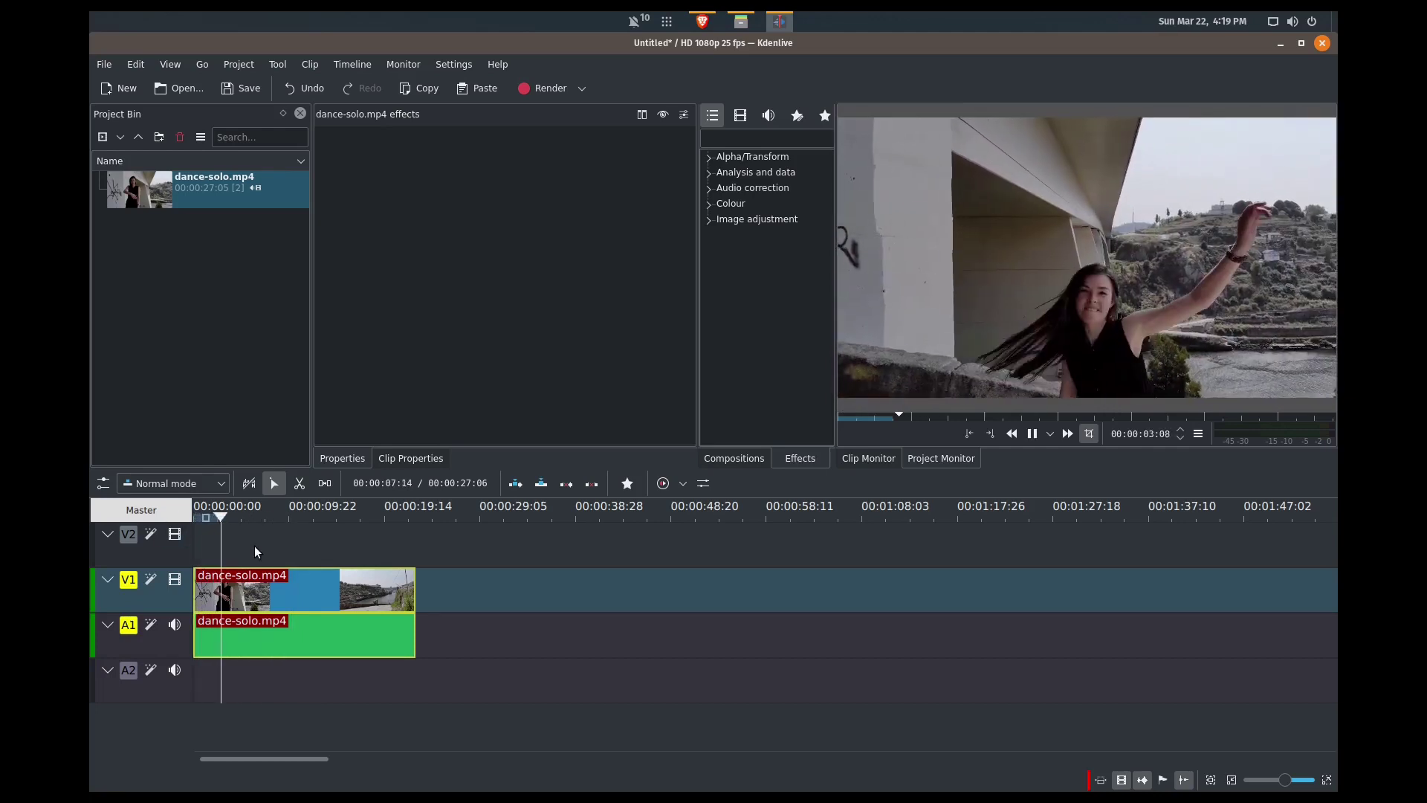
key(space)
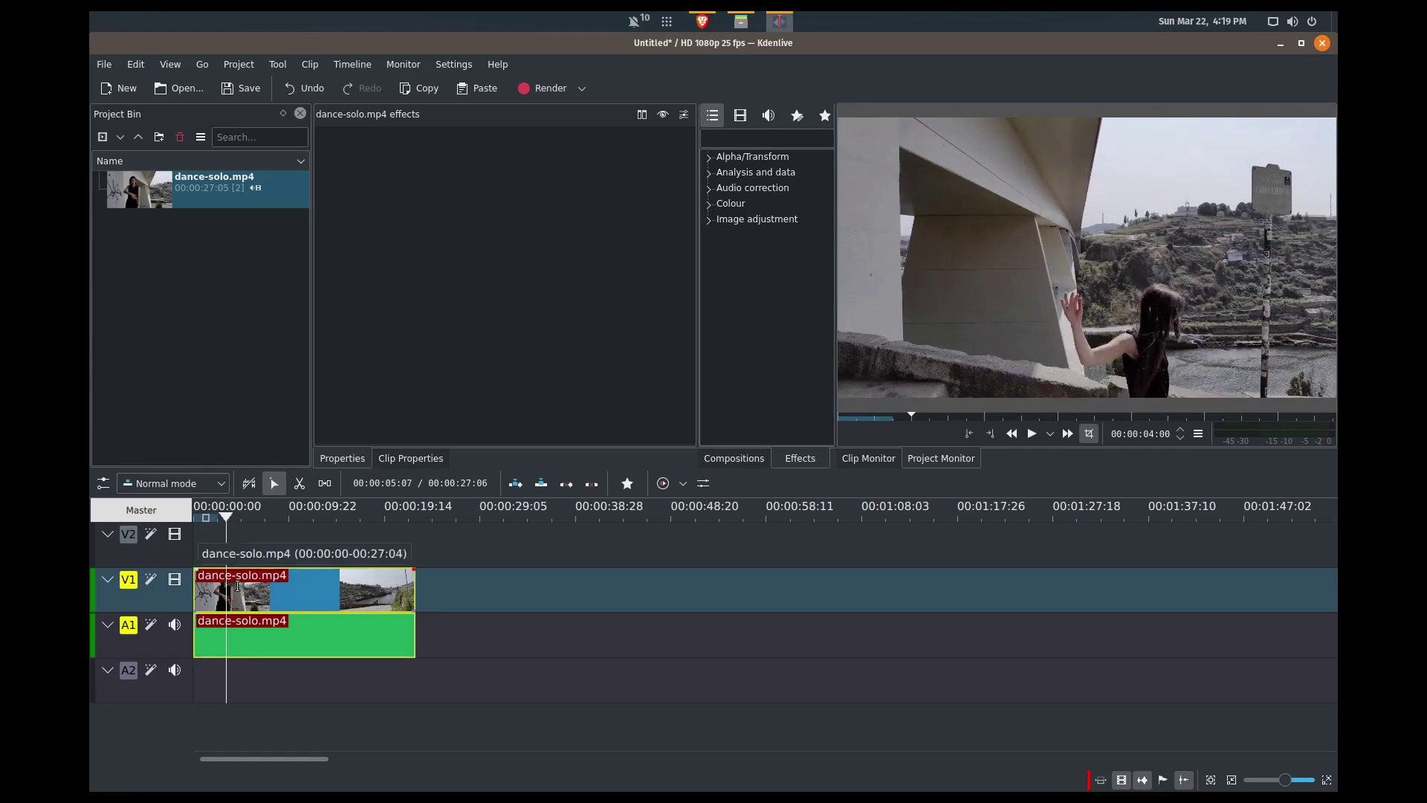
Razor-cut the dance clip at about 4 seconds and again at about 7 seconds.
key(x)
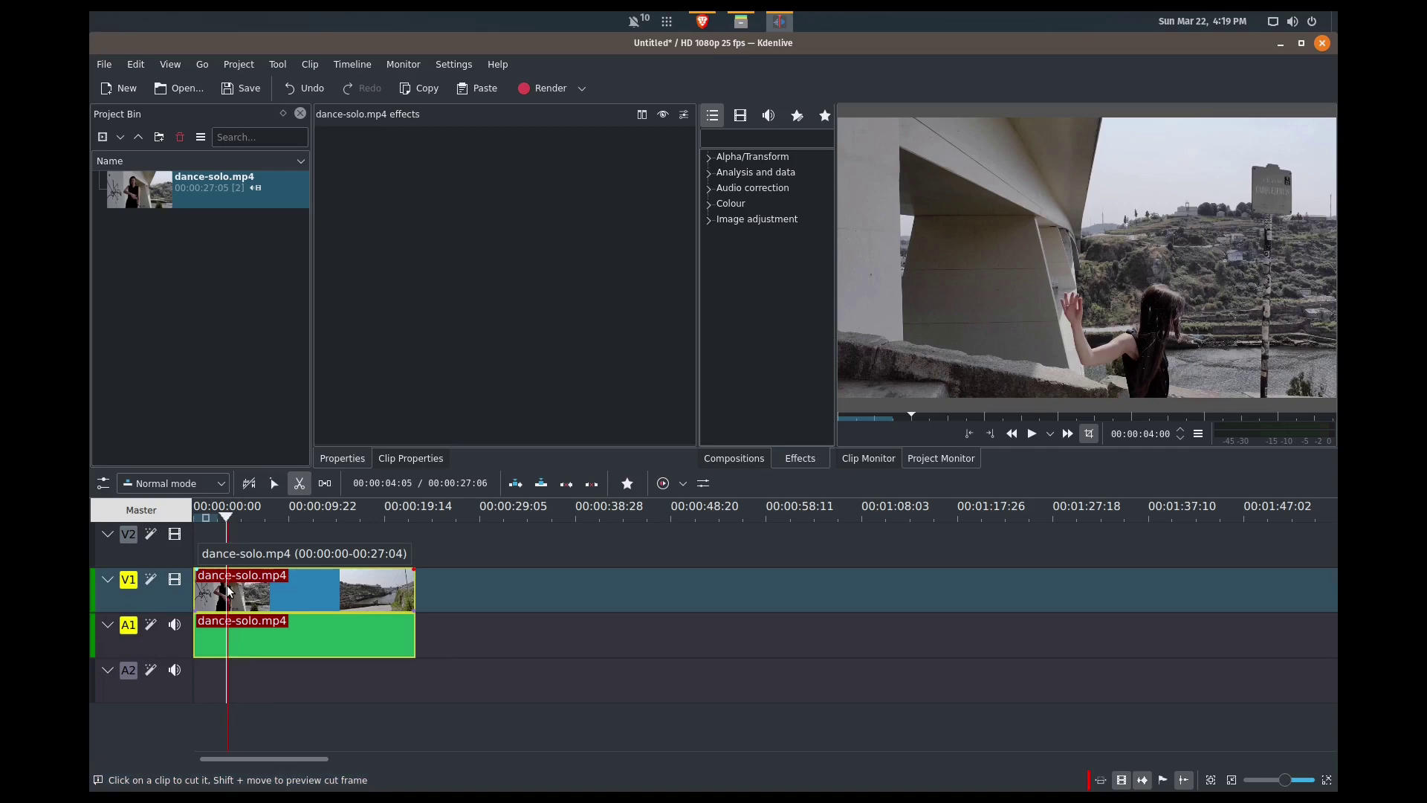
click(227, 591)
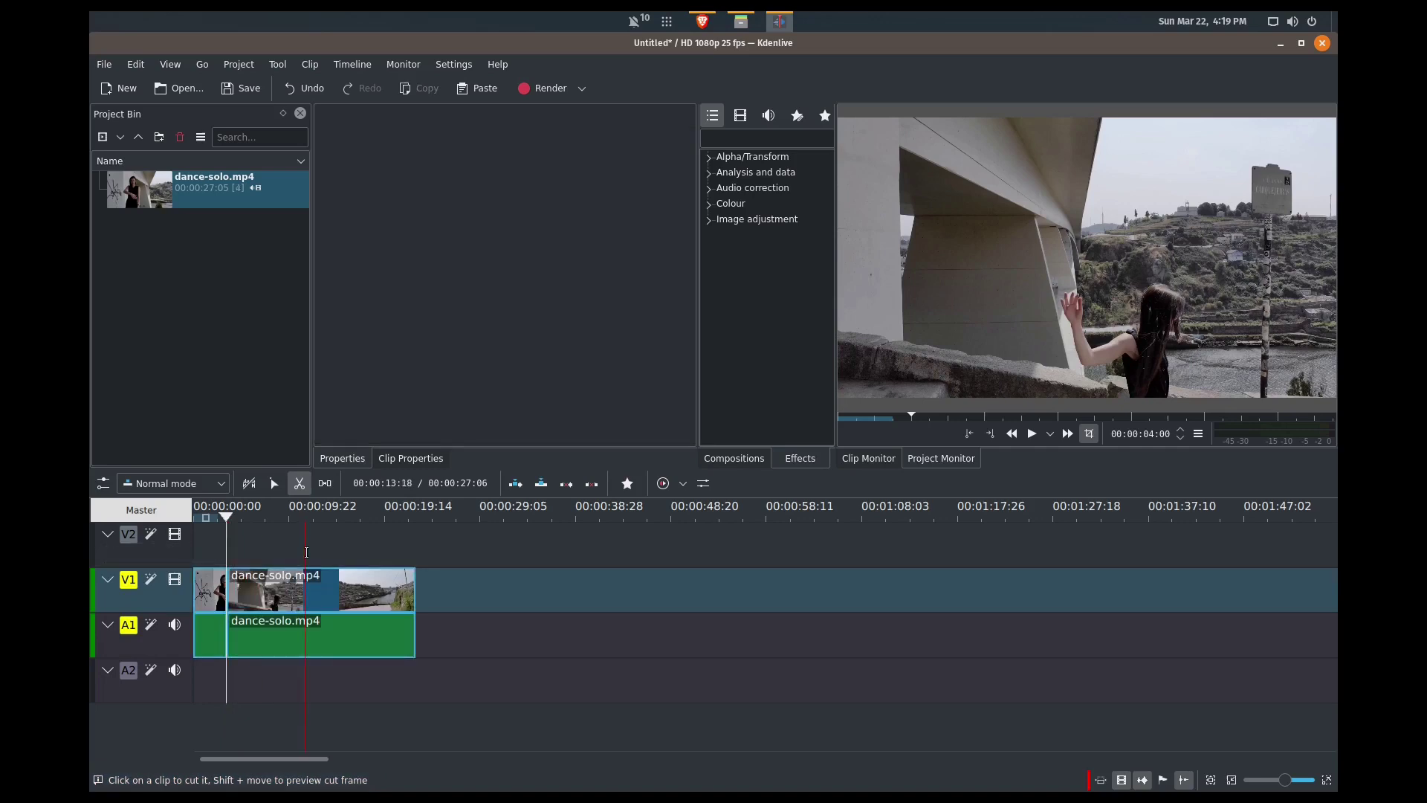
key(s)
key(space)
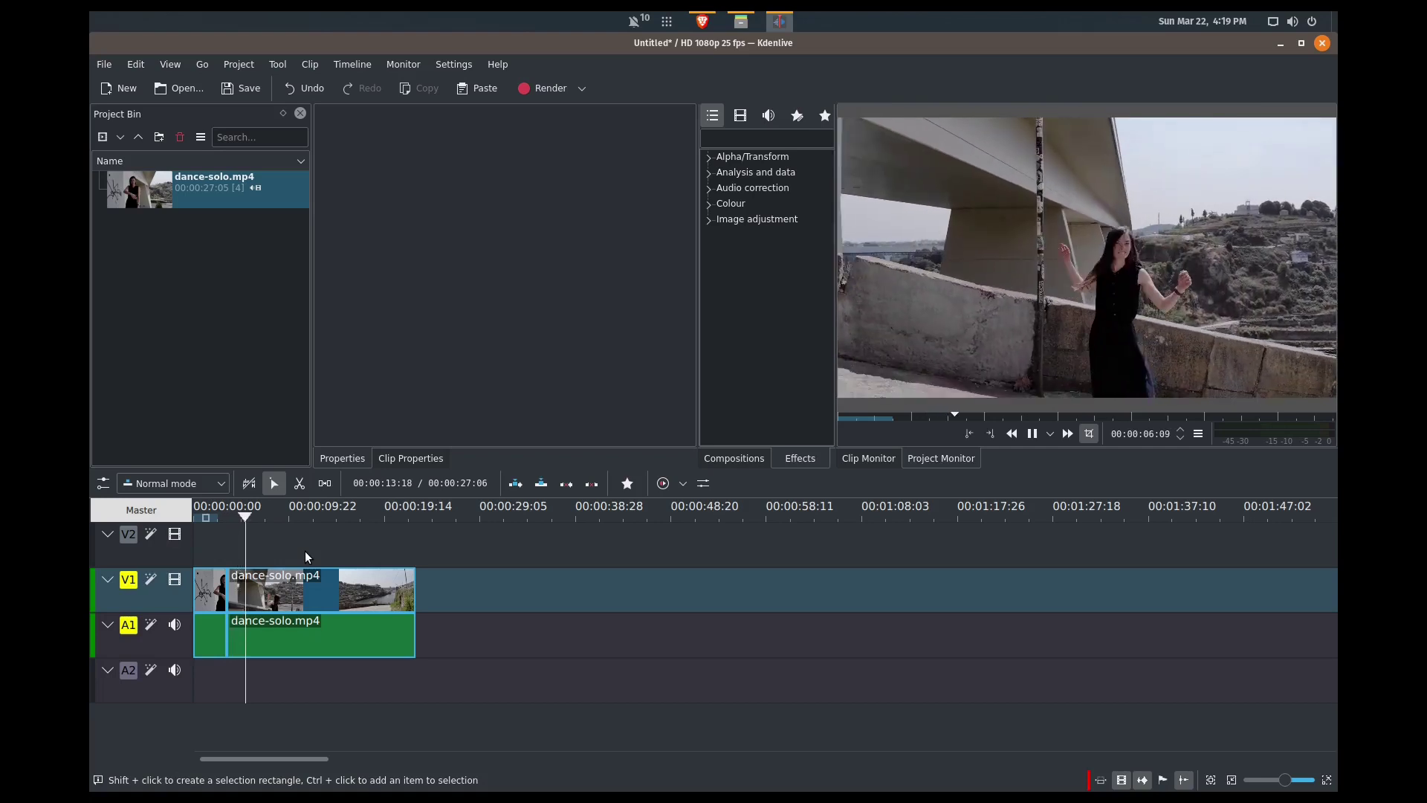
key(space)
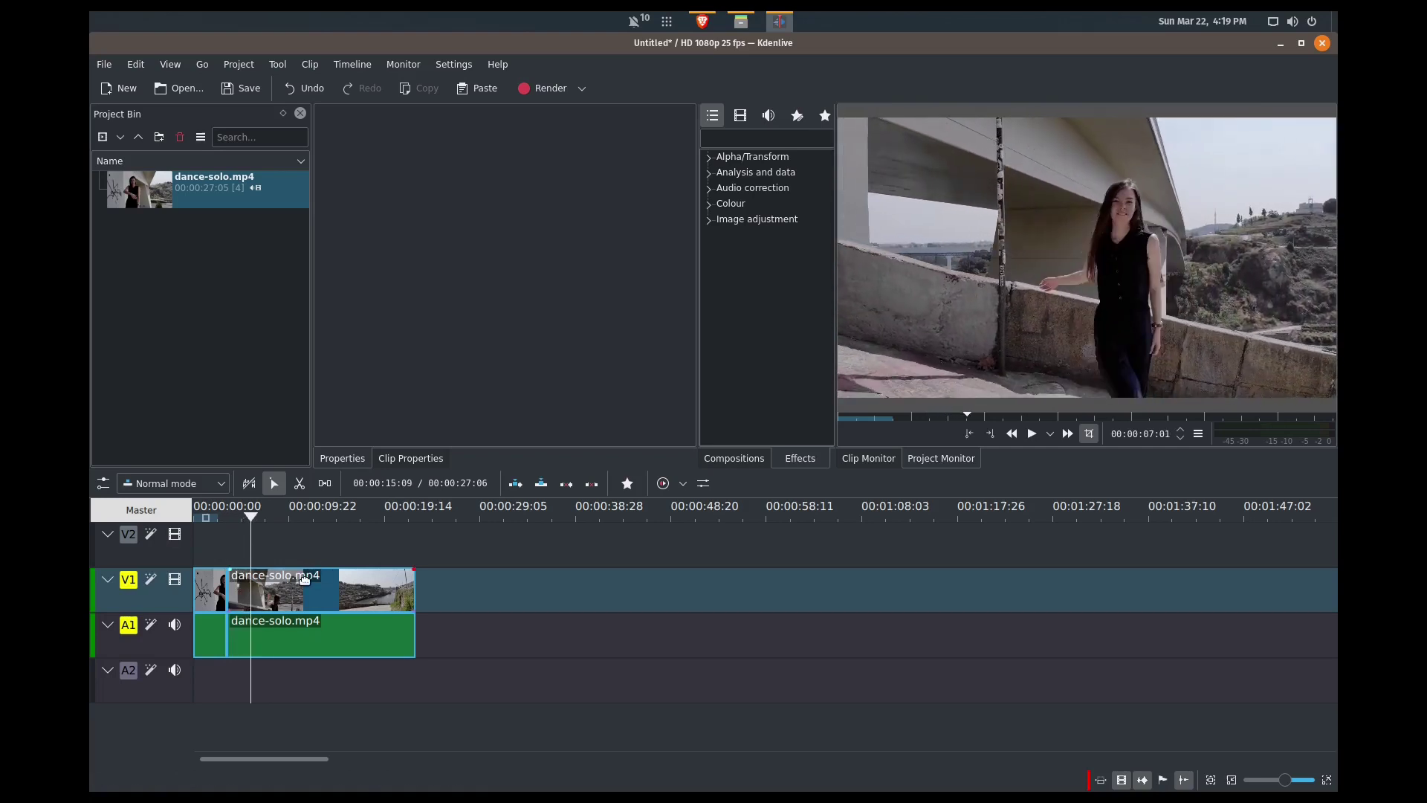
key(x)
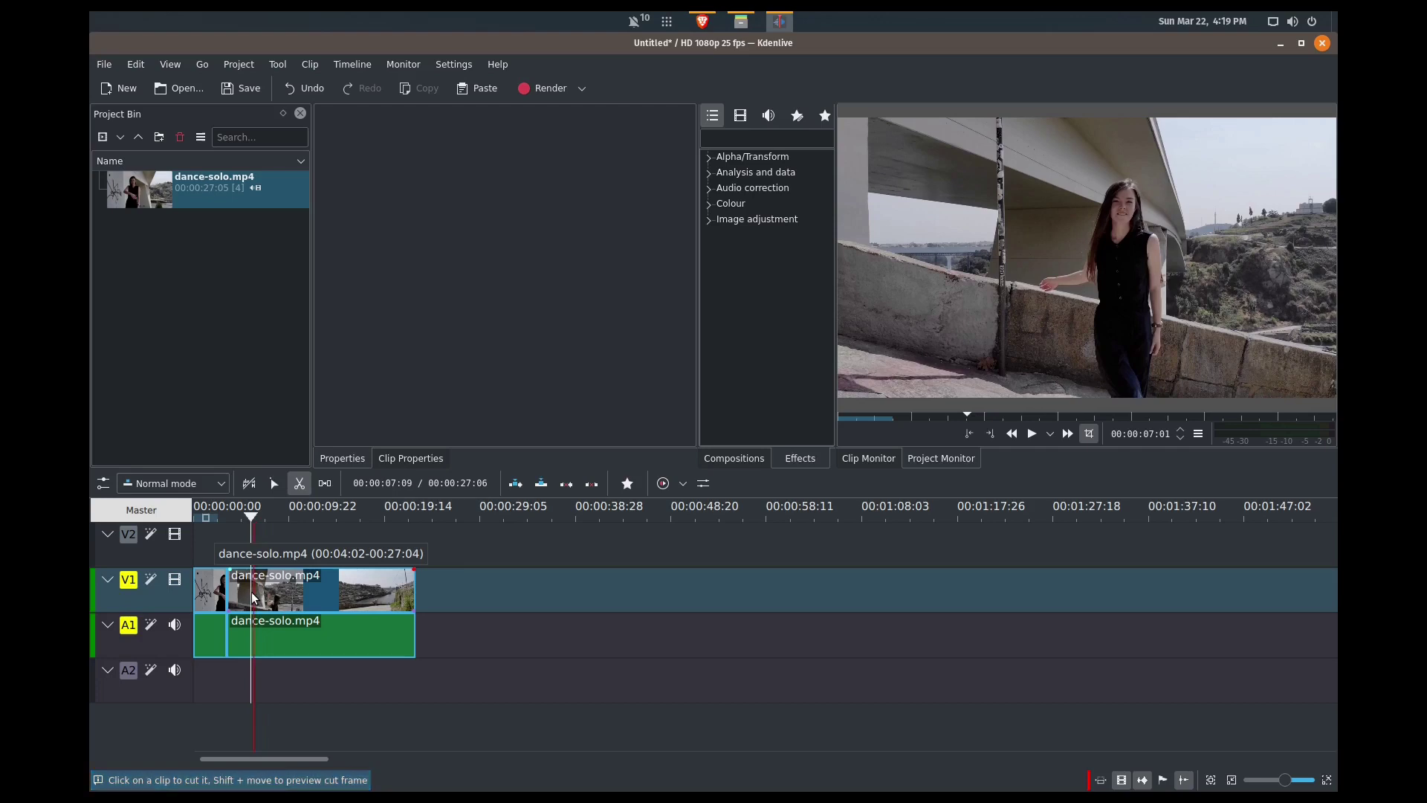
click(252, 595)
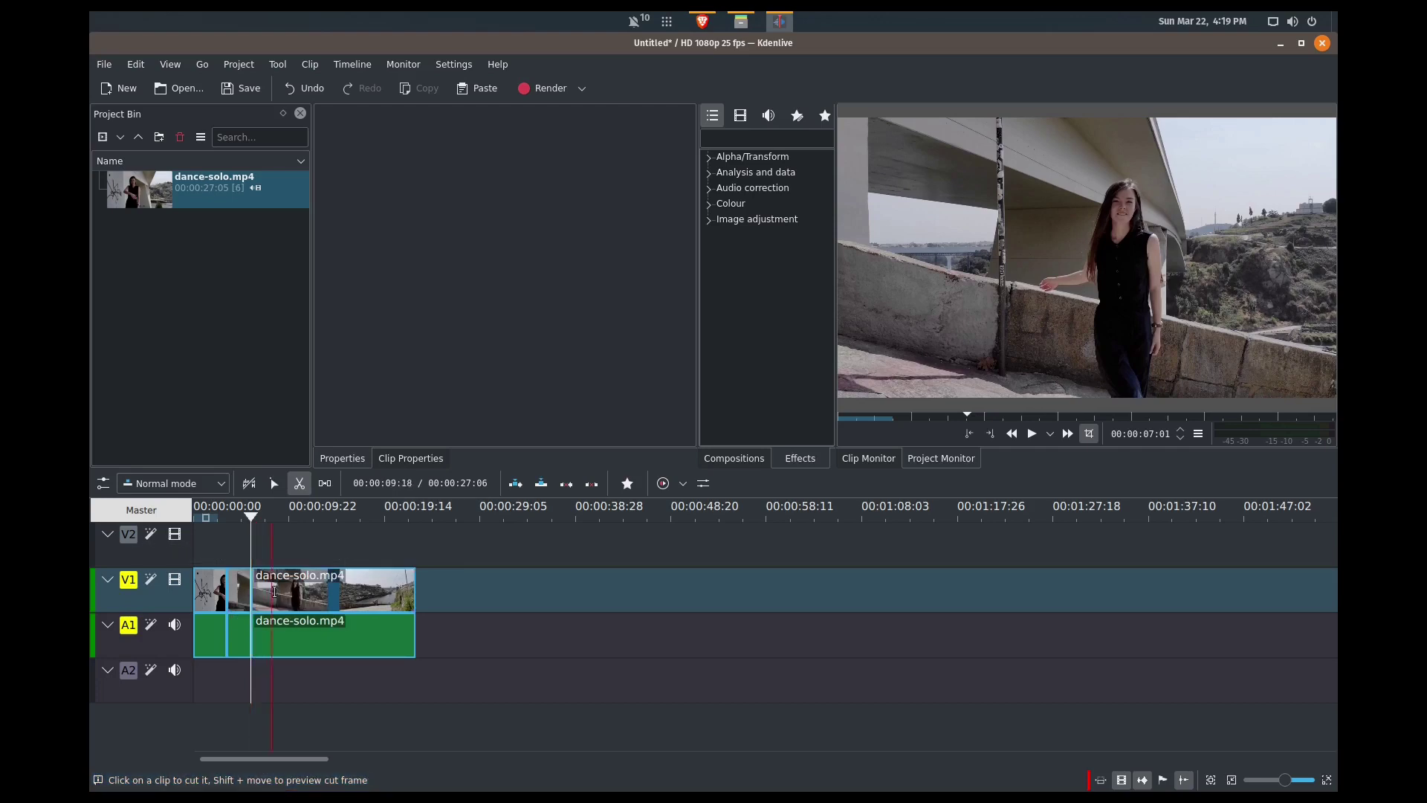
key(s)
Move the long piece to 00:16:20 and shift the short middle piece right, leaving gaps.
drag(322, 594, 404, 597)
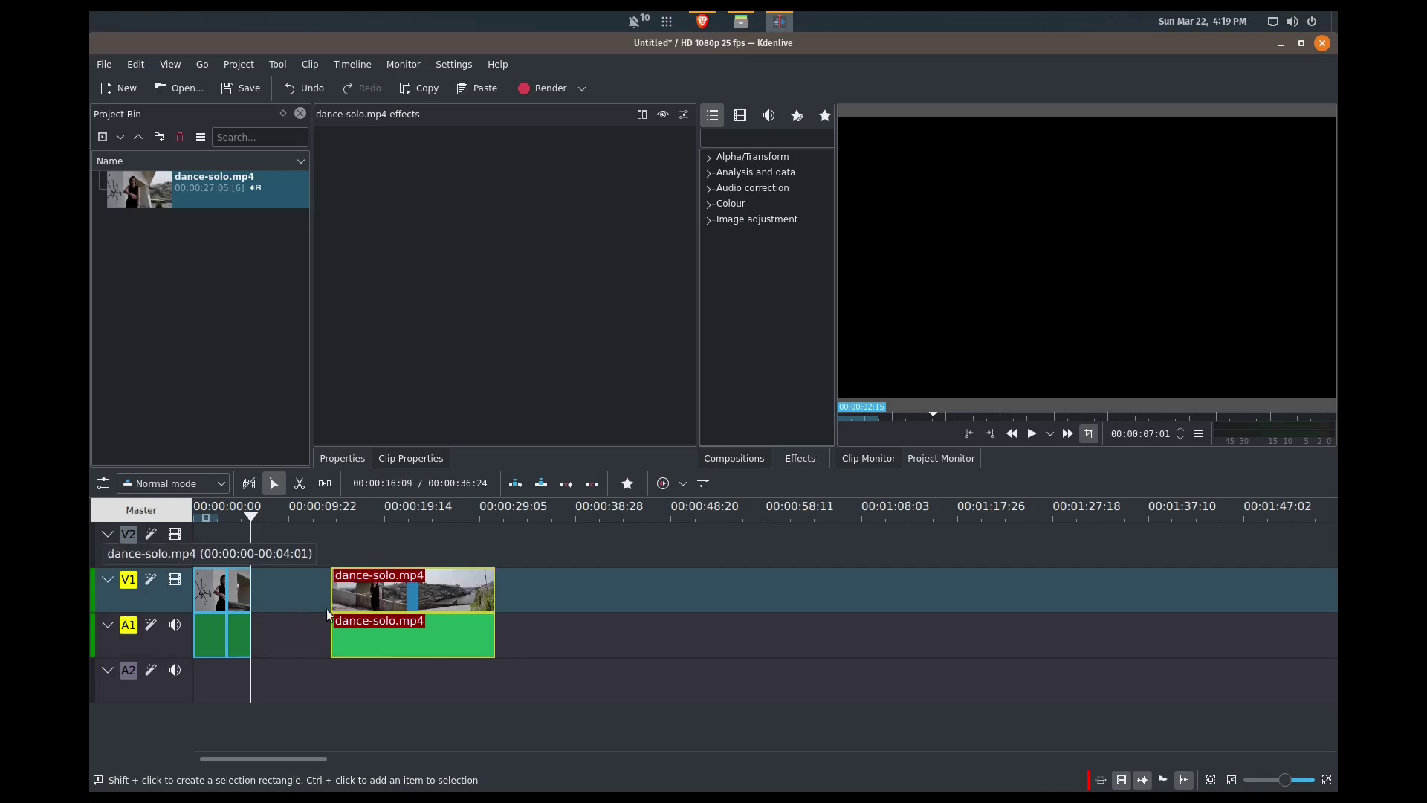
click(238, 592)
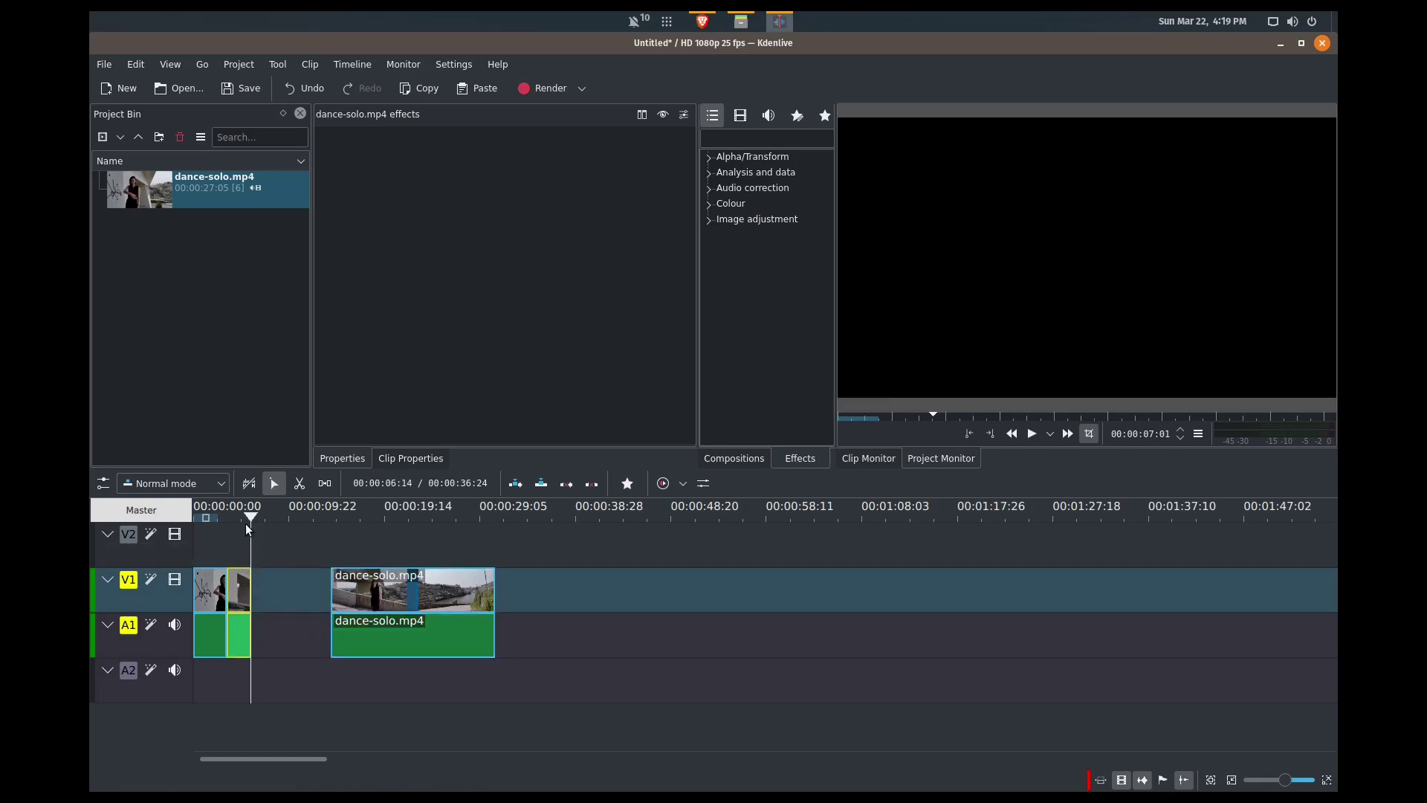
drag(246, 517, 221, 526)
key(space)
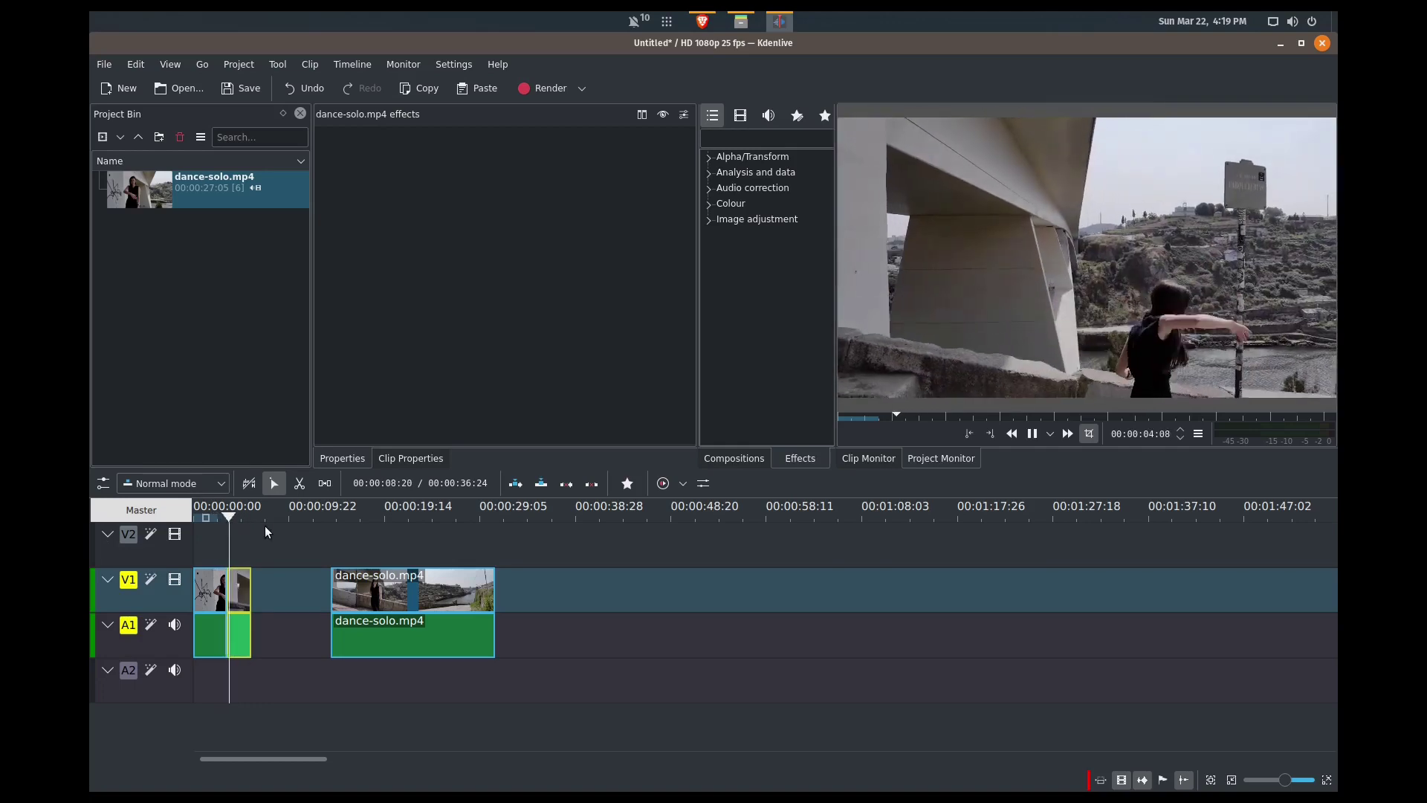
key(space)
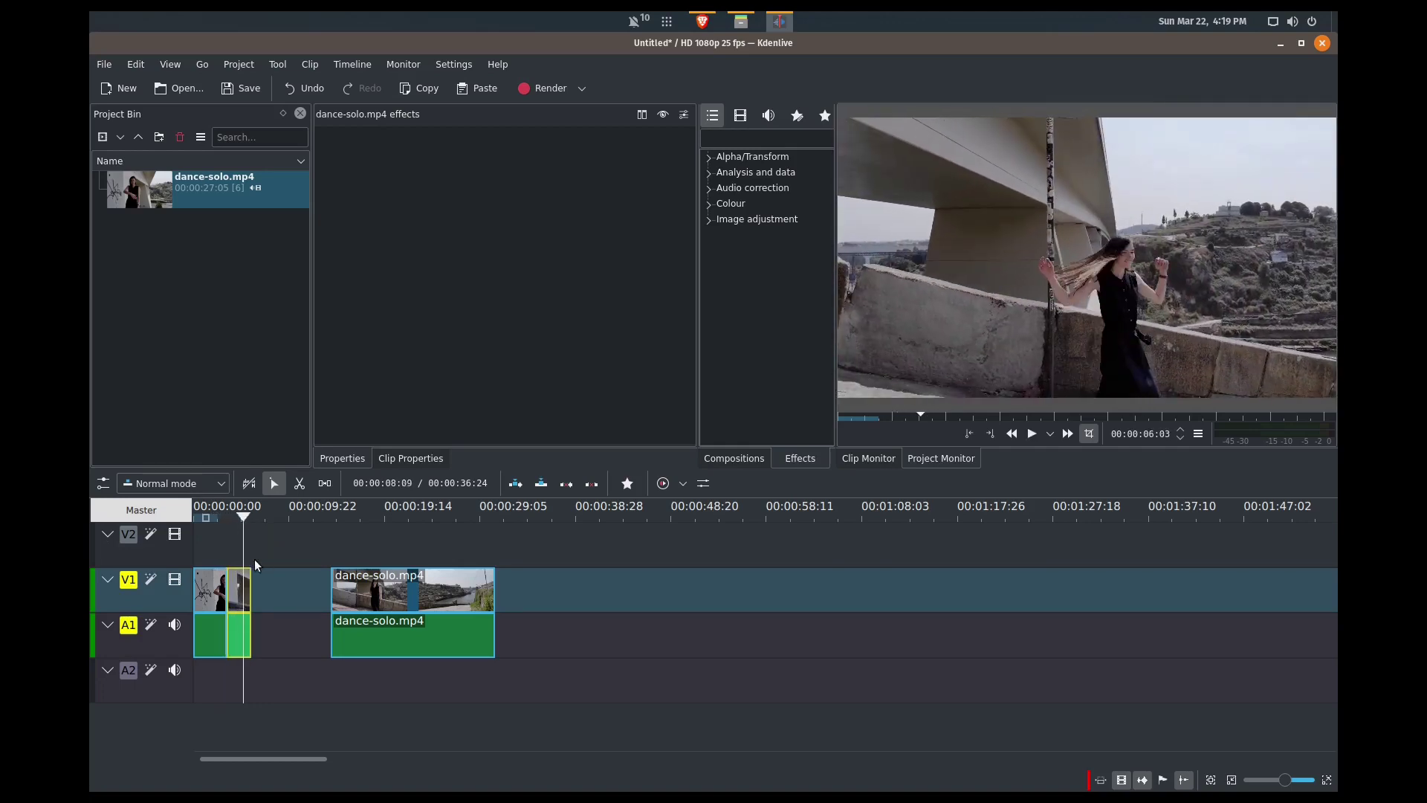
drag(235, 591, 272, 550)
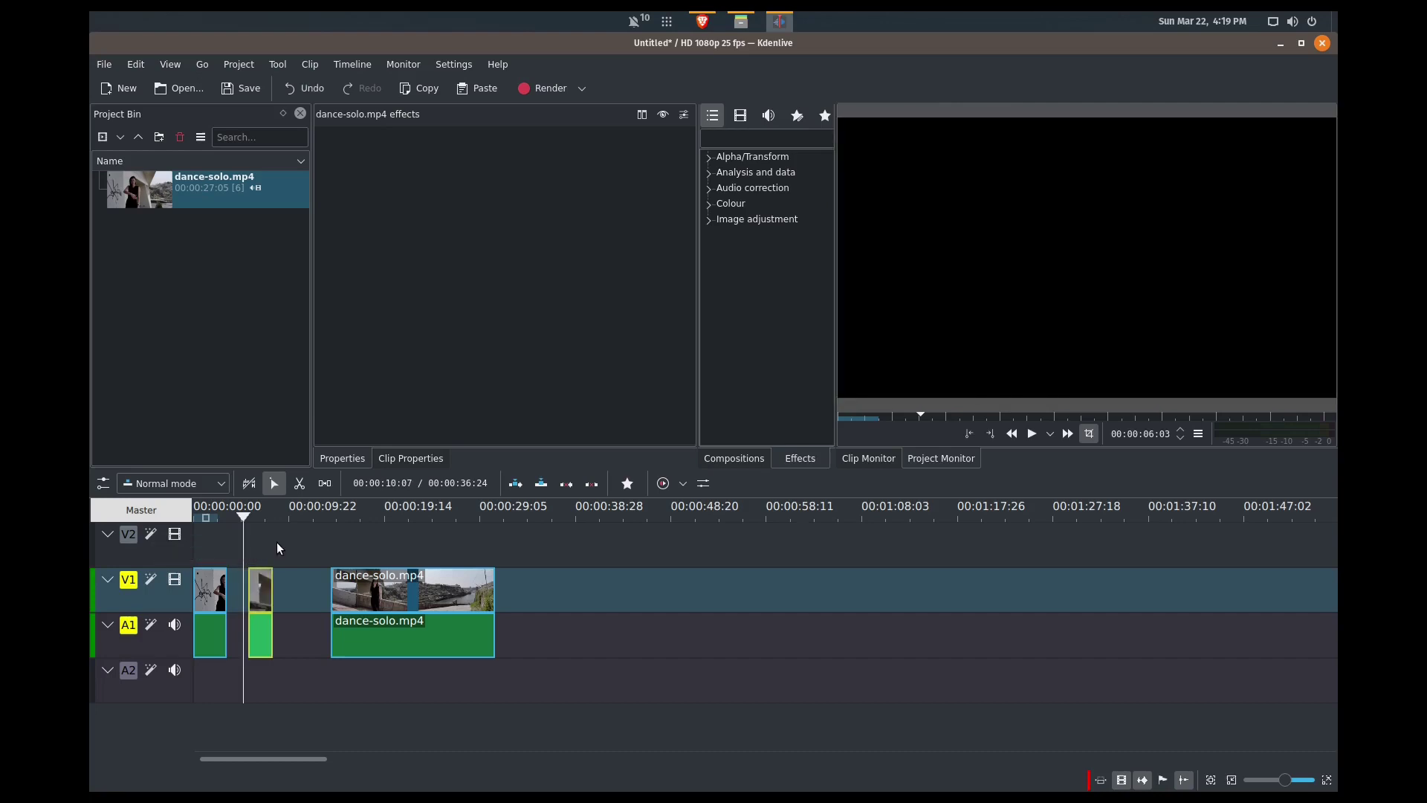
Set the short middle piece to 60% speed and slide the pieces left to close both gaps.
right_click(256, 595)
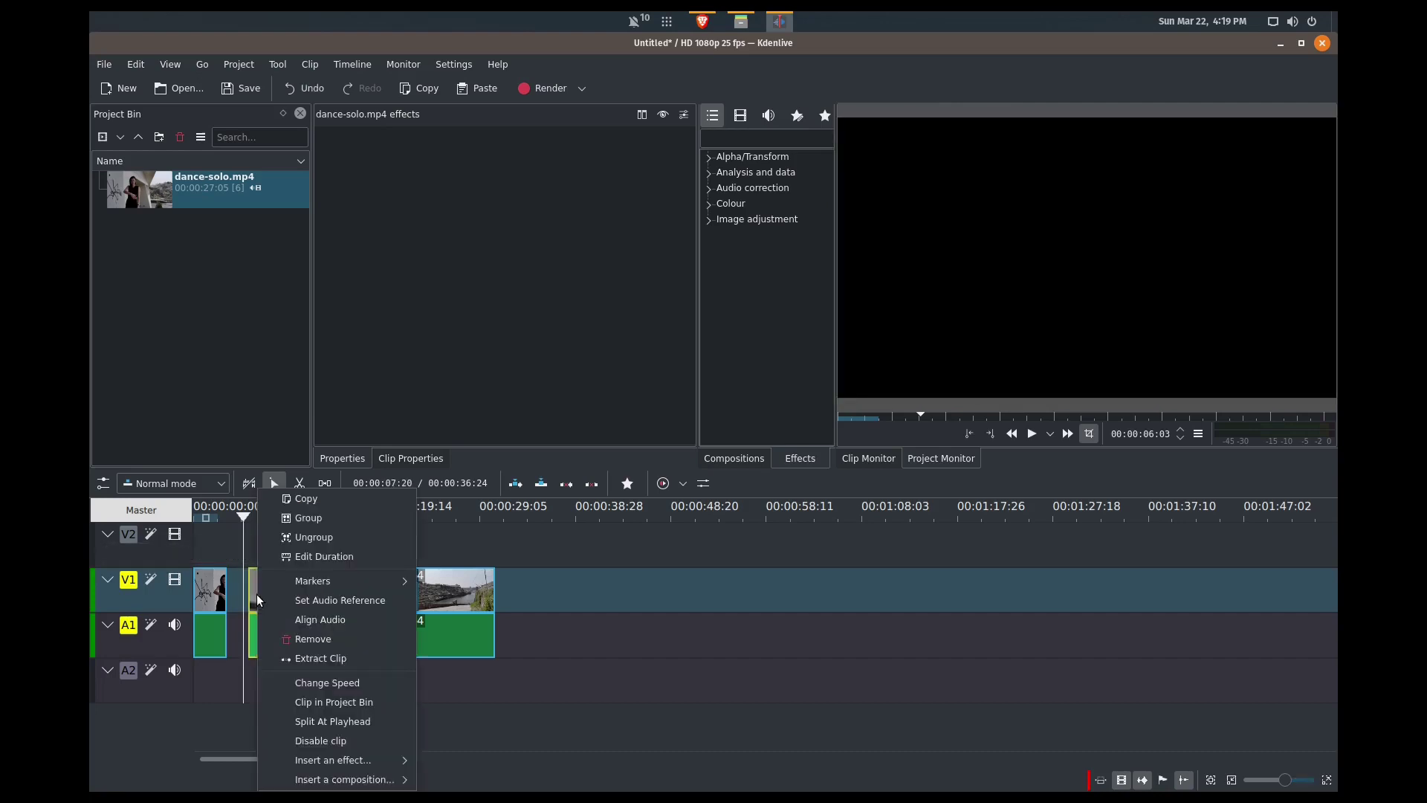
click(361, 683)
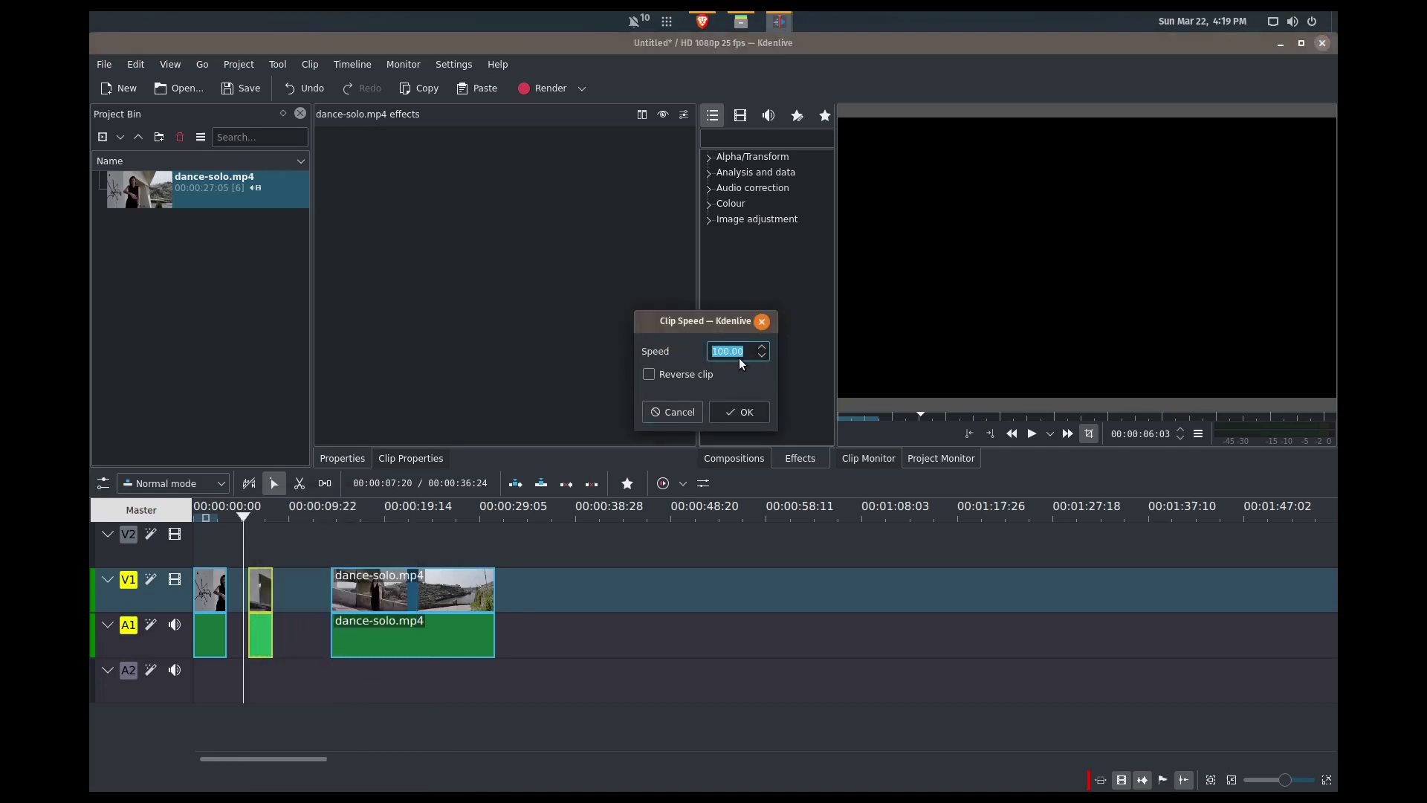
key(Return)
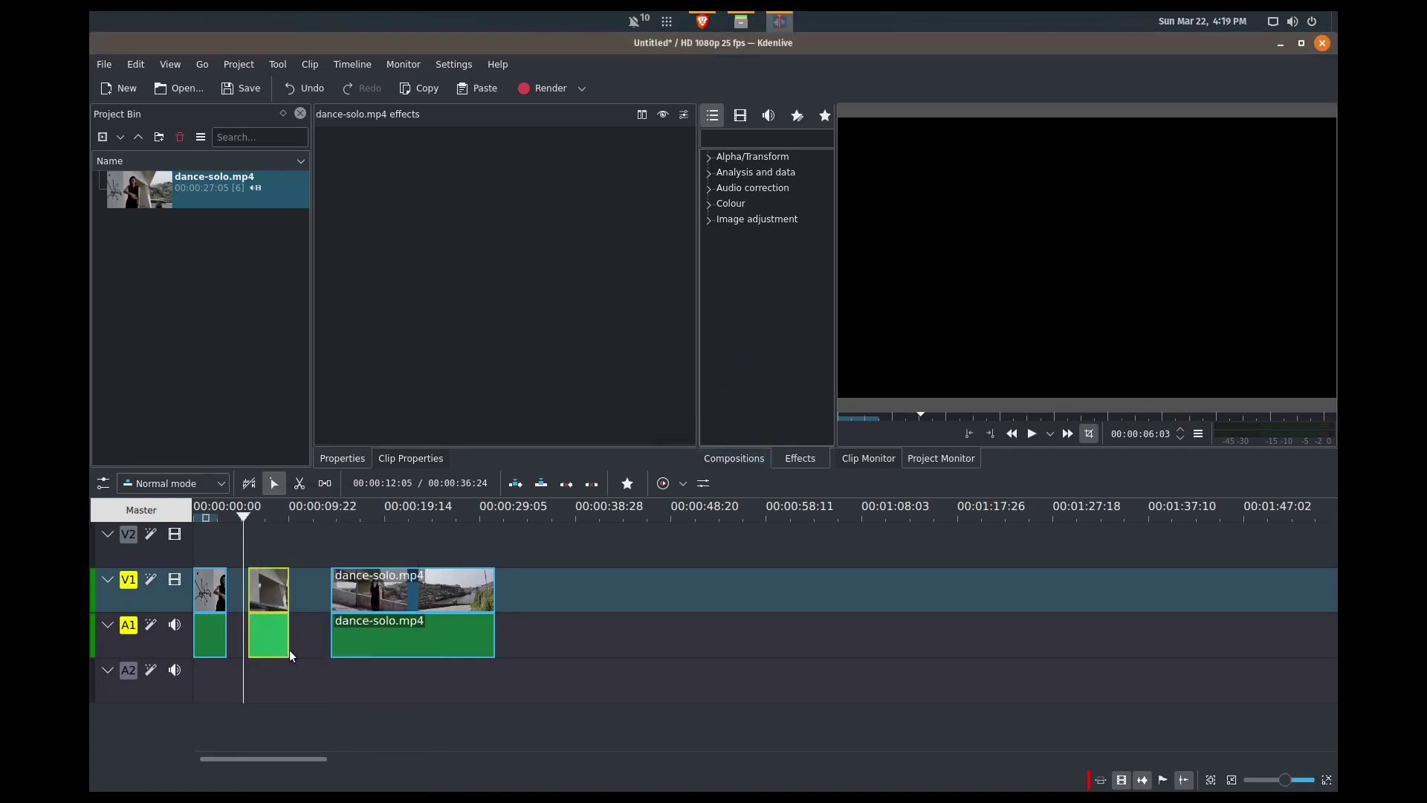
drag(279, 596, 258, 596)
drag(354, 597, 291, 598)
click(216, 546)
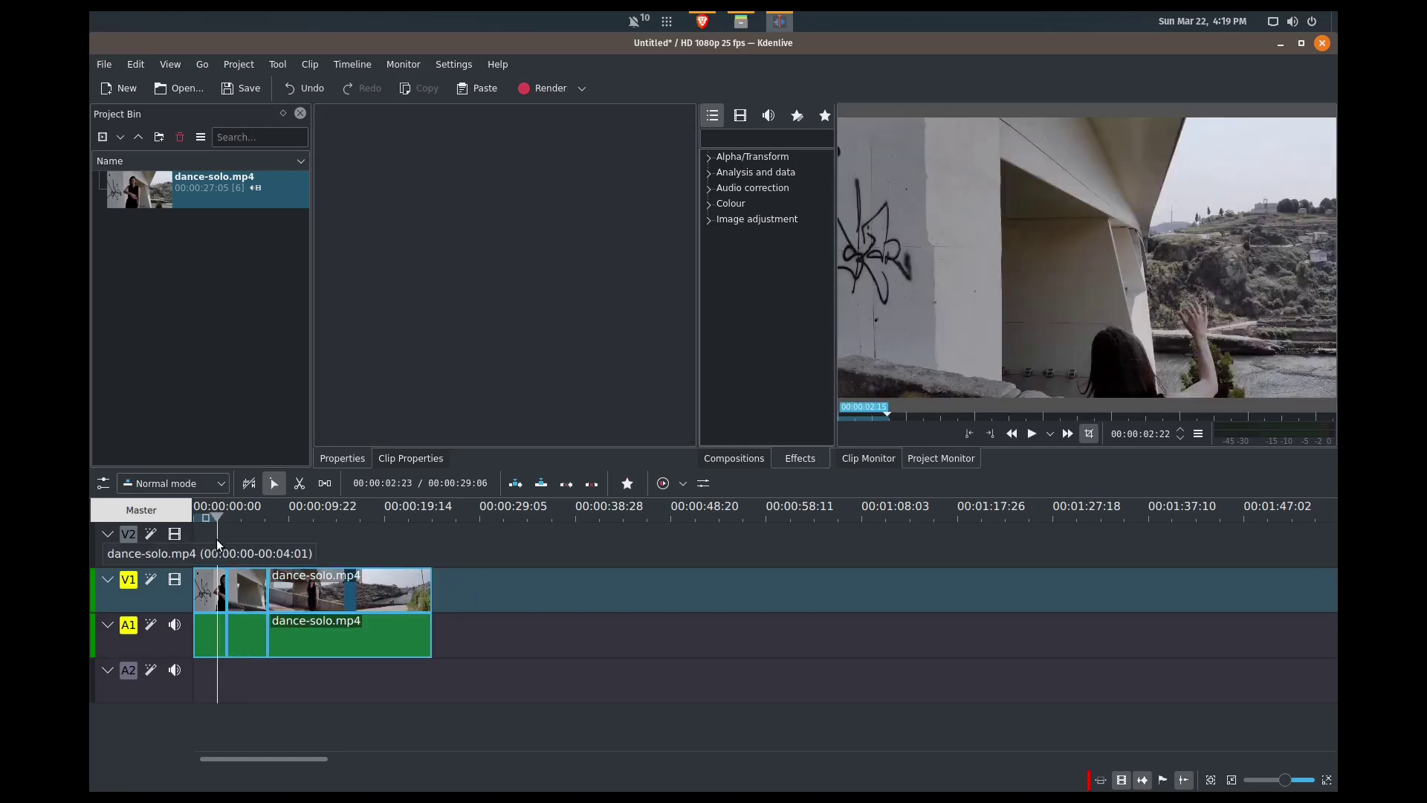
key(space)
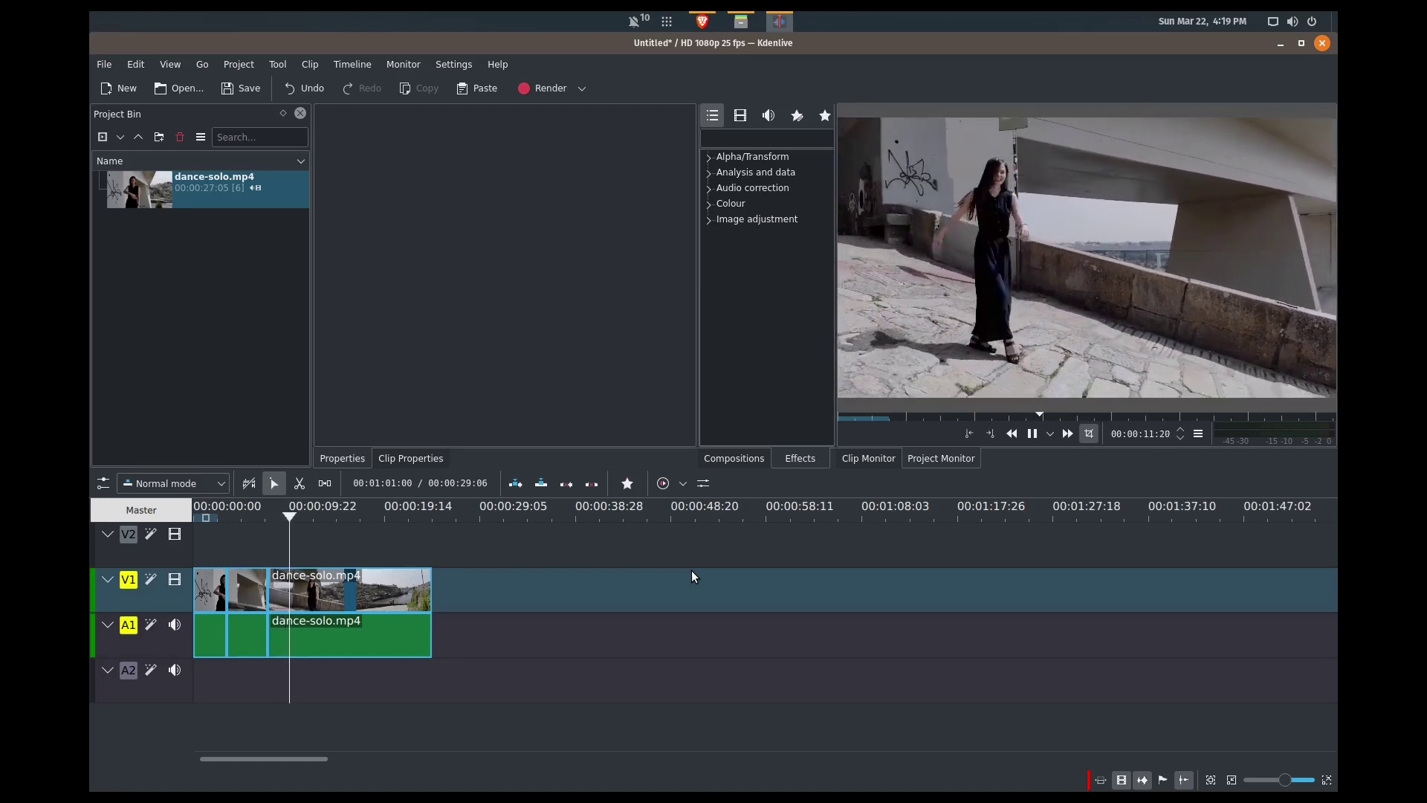
key(space)
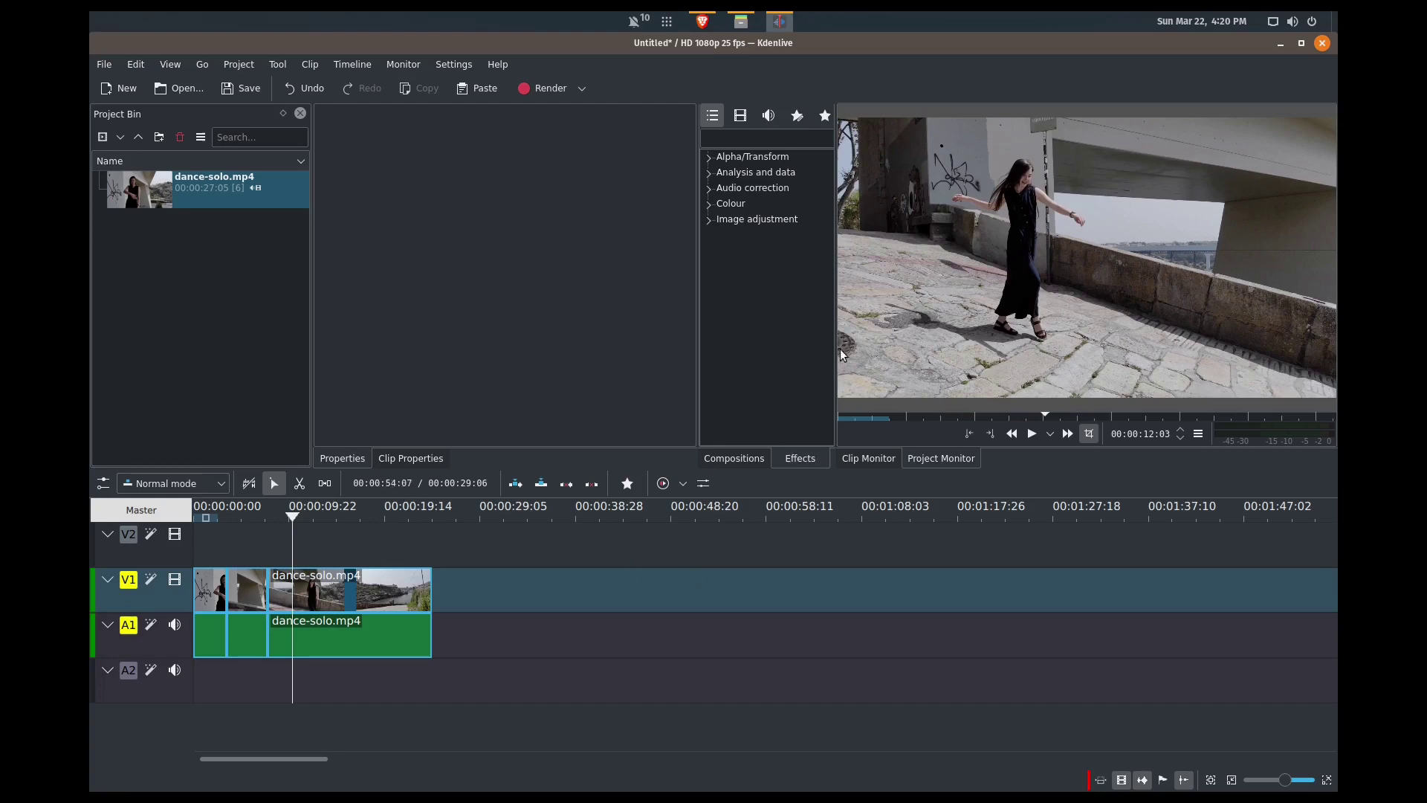
key(space)
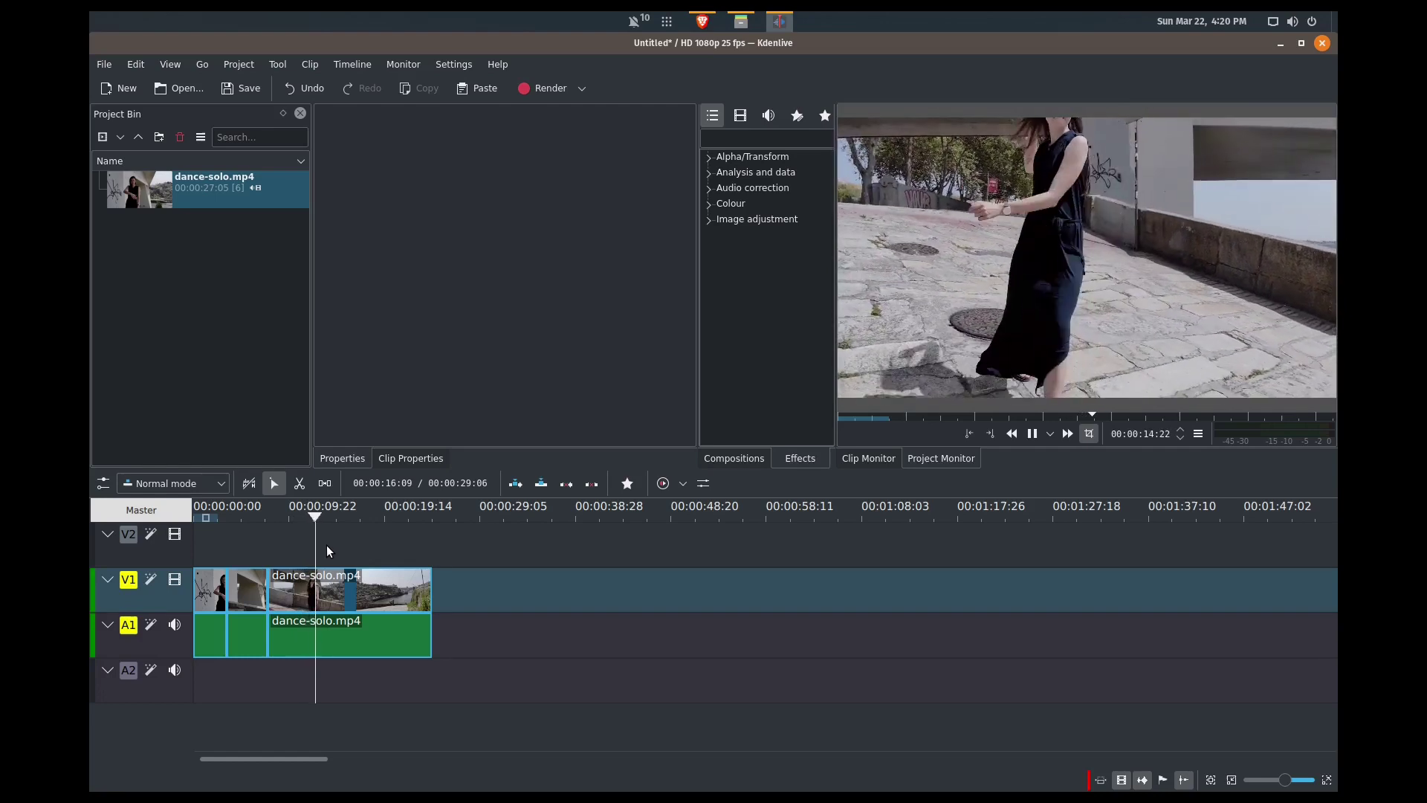
Cut the clip at 00:00:15:00 and move the final piece right, leaving a gap.
key(space)
key(x)
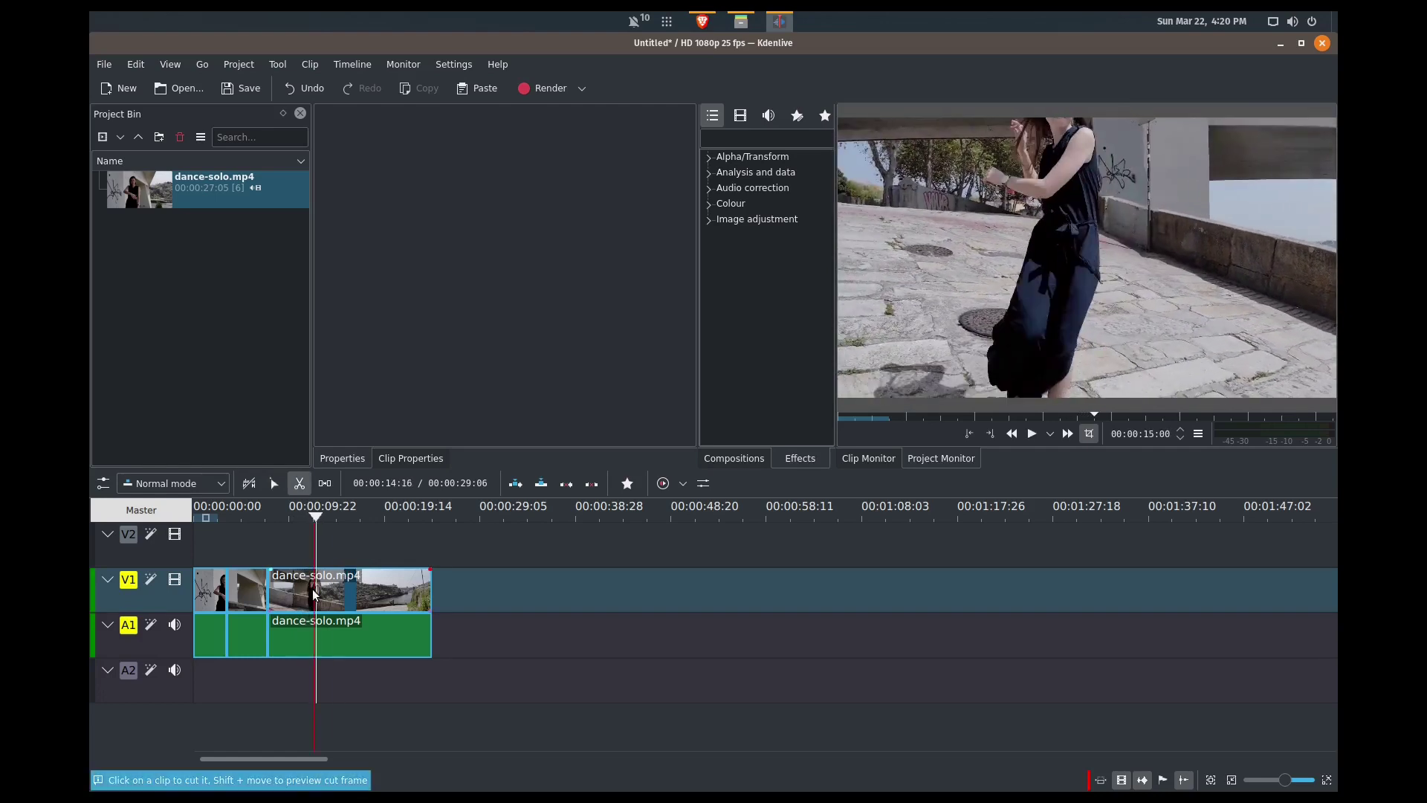
click(317, 596)
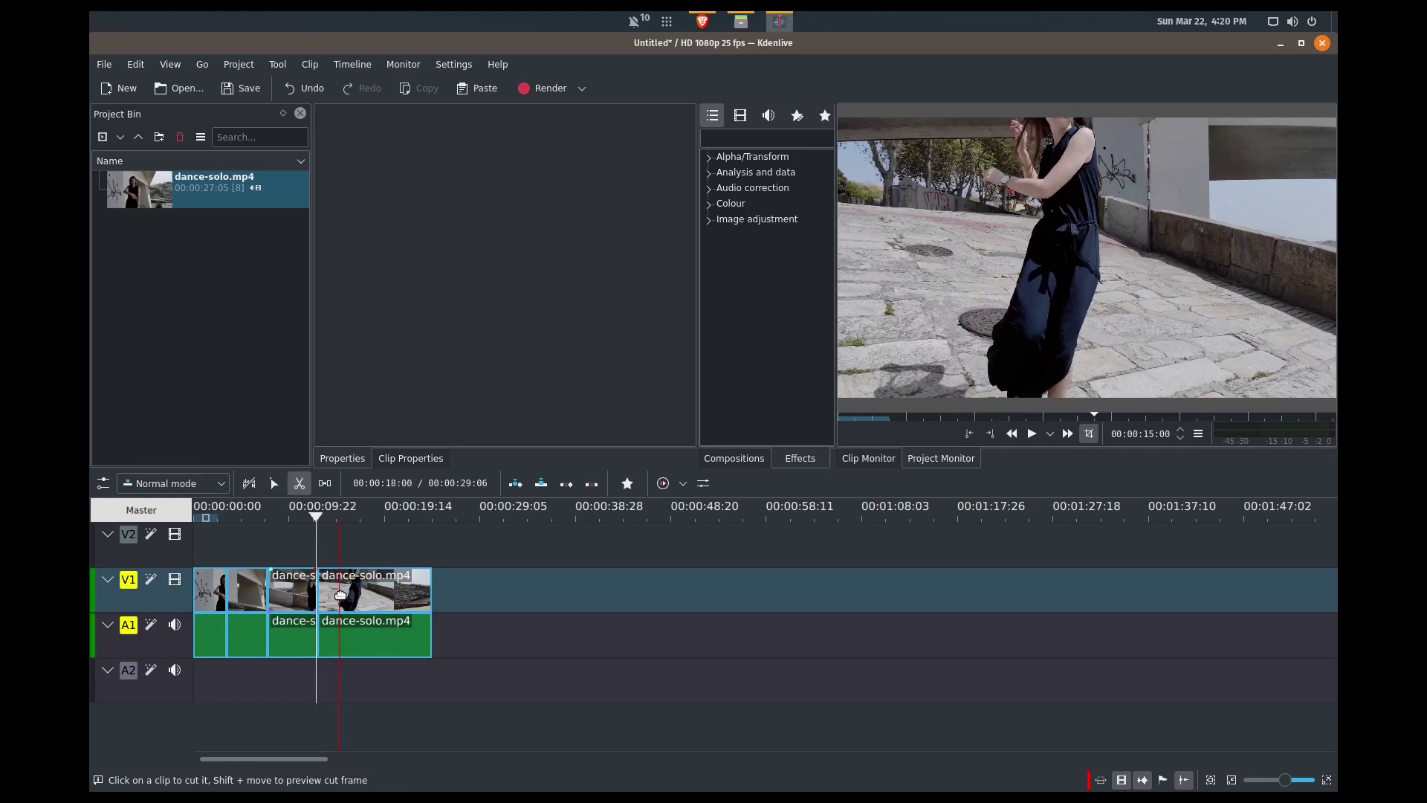
key(s)
drag(354, 606, 383, 604)
Speed up the final piece, slide it back against the previous piece, and play the timeline.
right_click(382, 604)
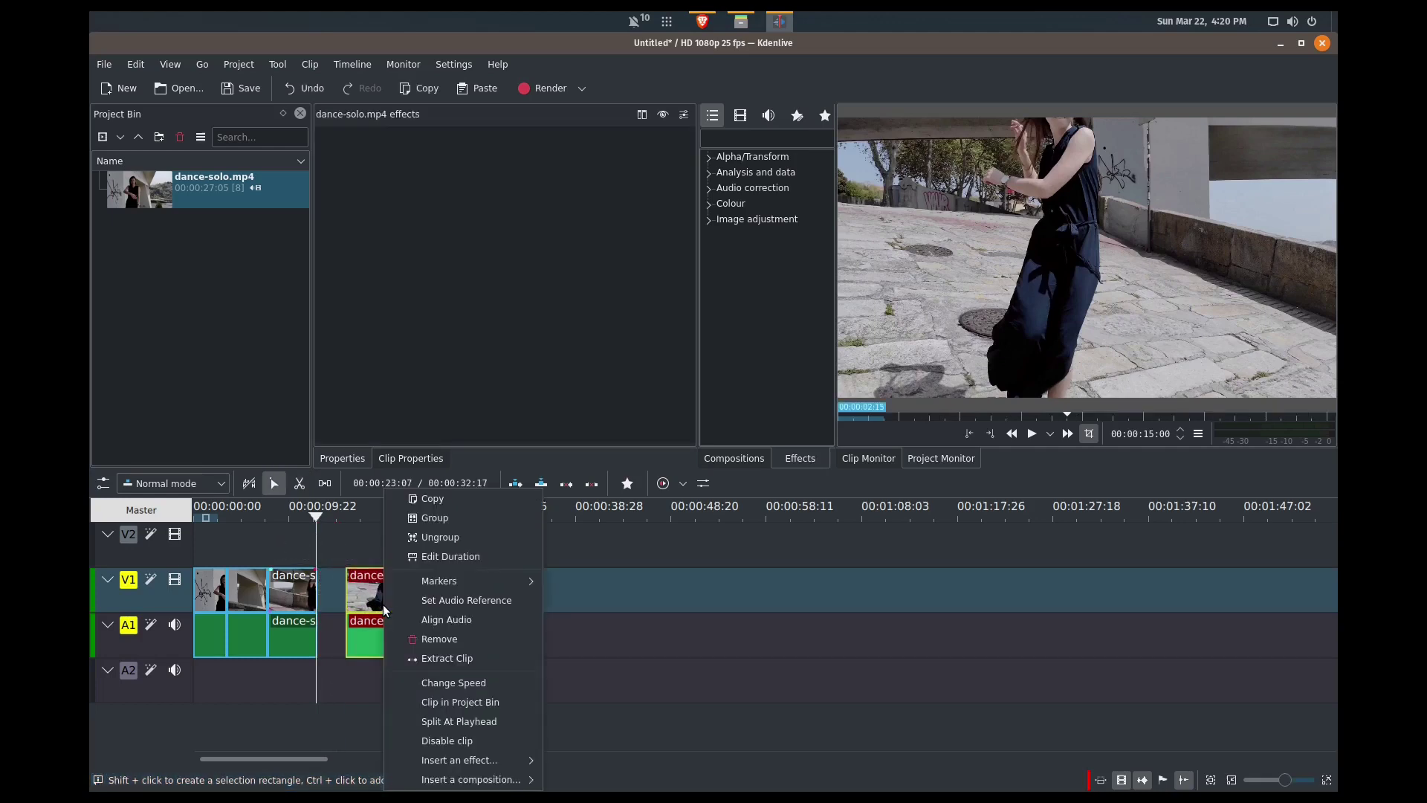
click(461, 681)
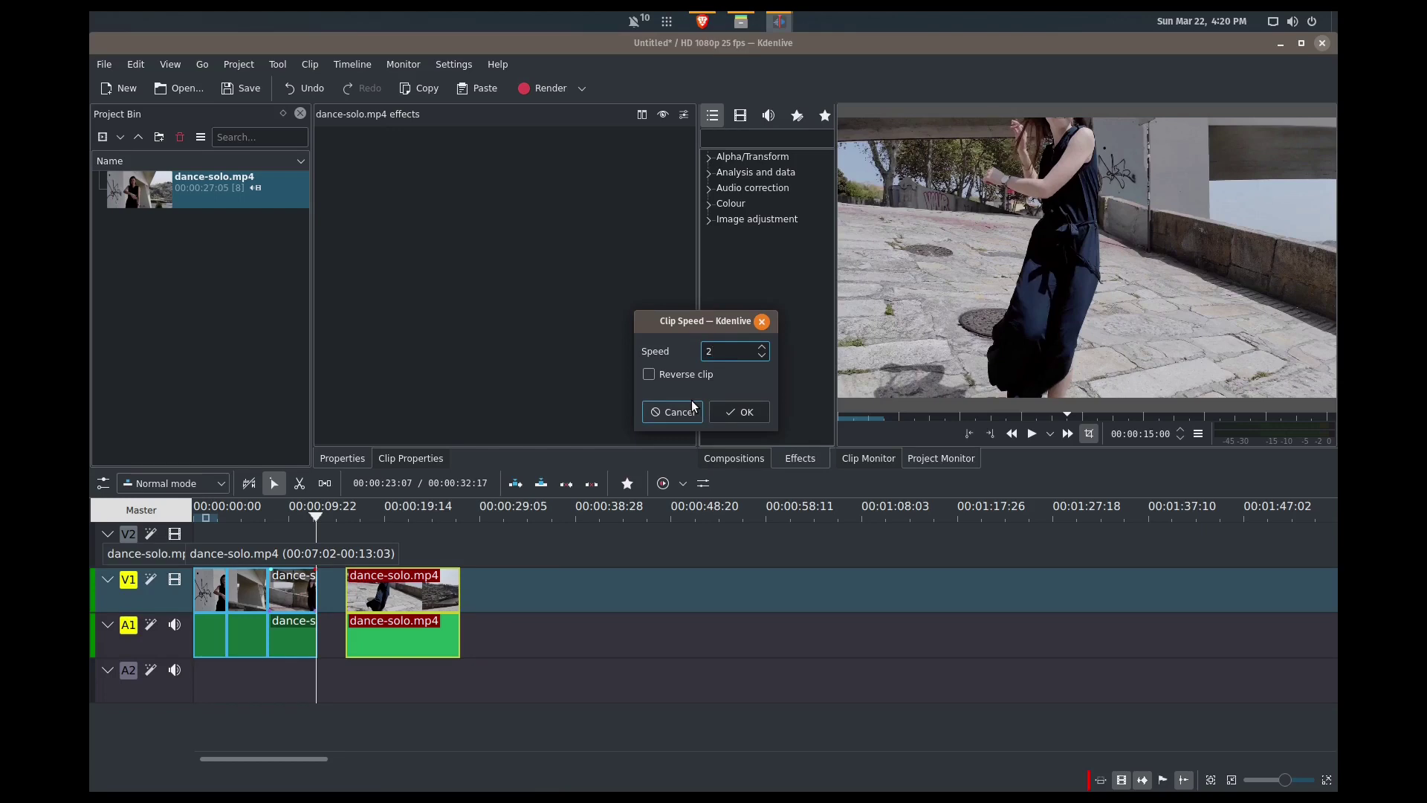
text(3)
key(Return)
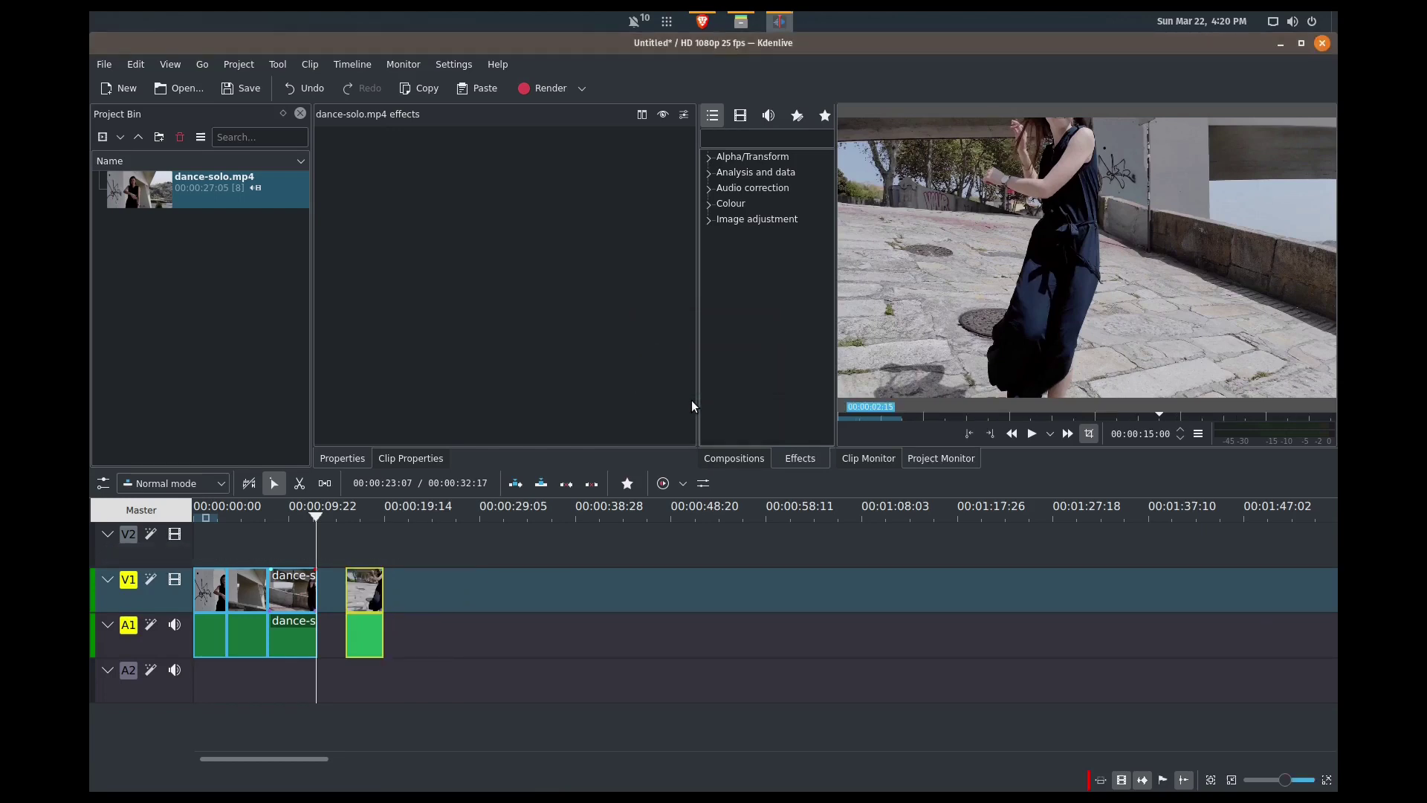
drag(359, 601, 331, 601)
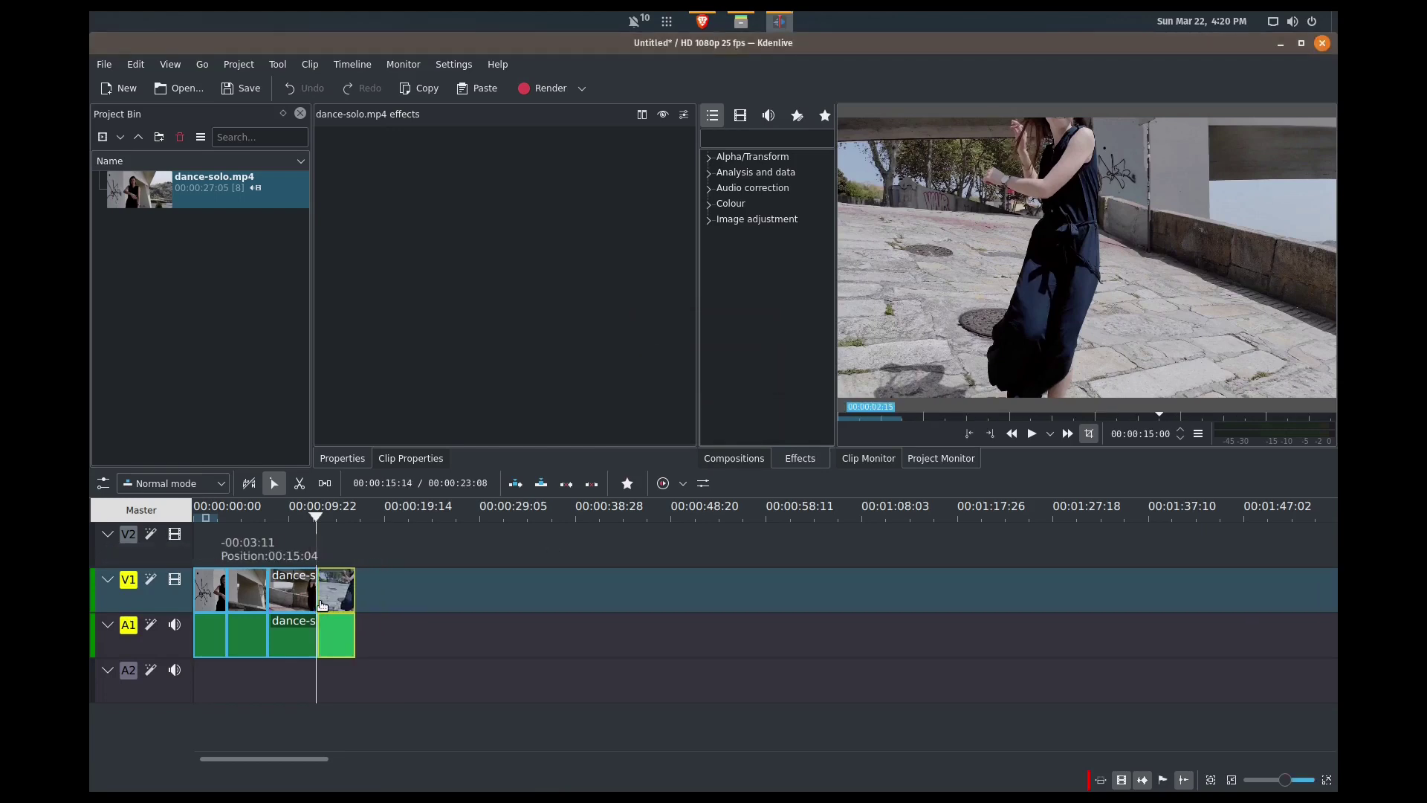
click(305, 555)
key(space)
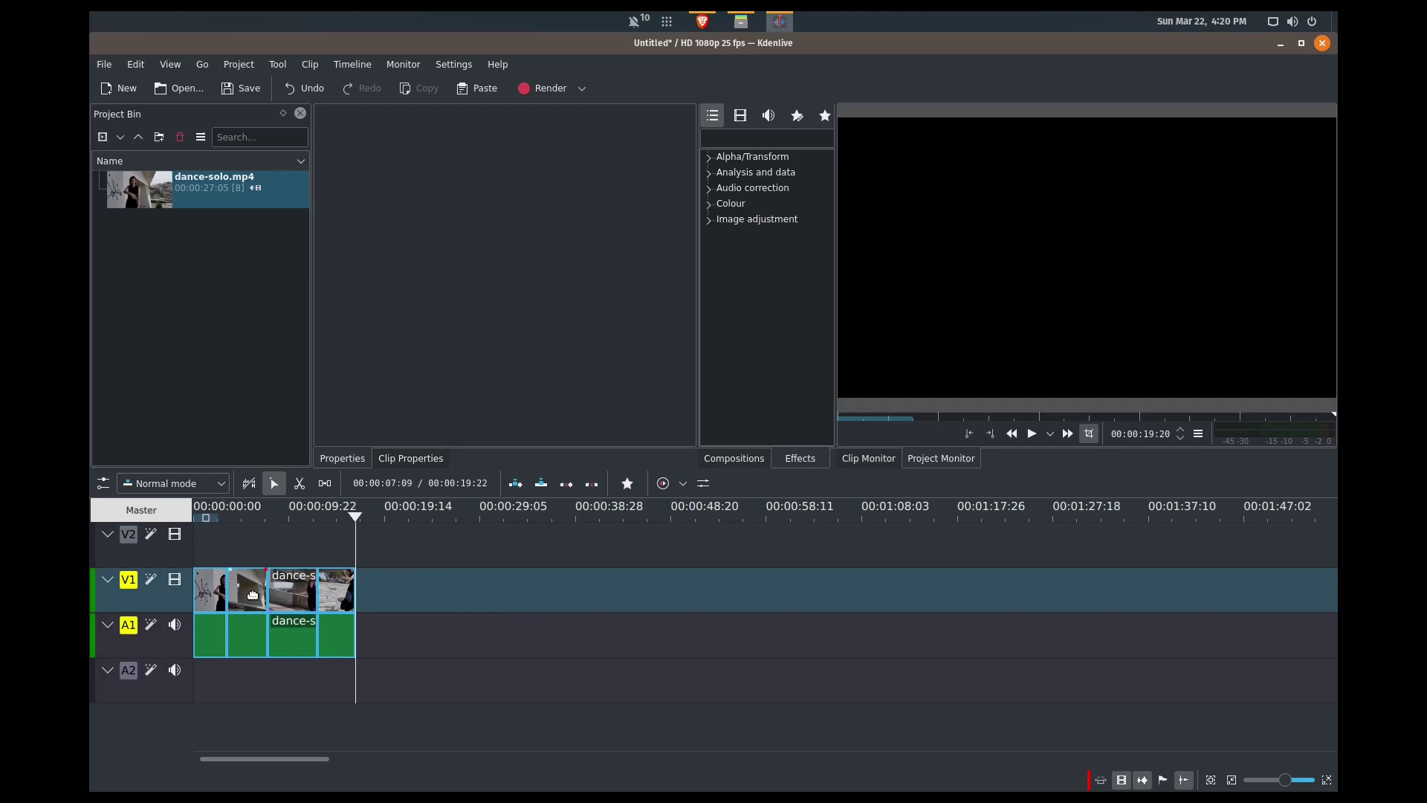
Add a second dance-solo.mp4 after a gap on V1 and set it to Reverse clip at -100% speed.
click(399, 599)
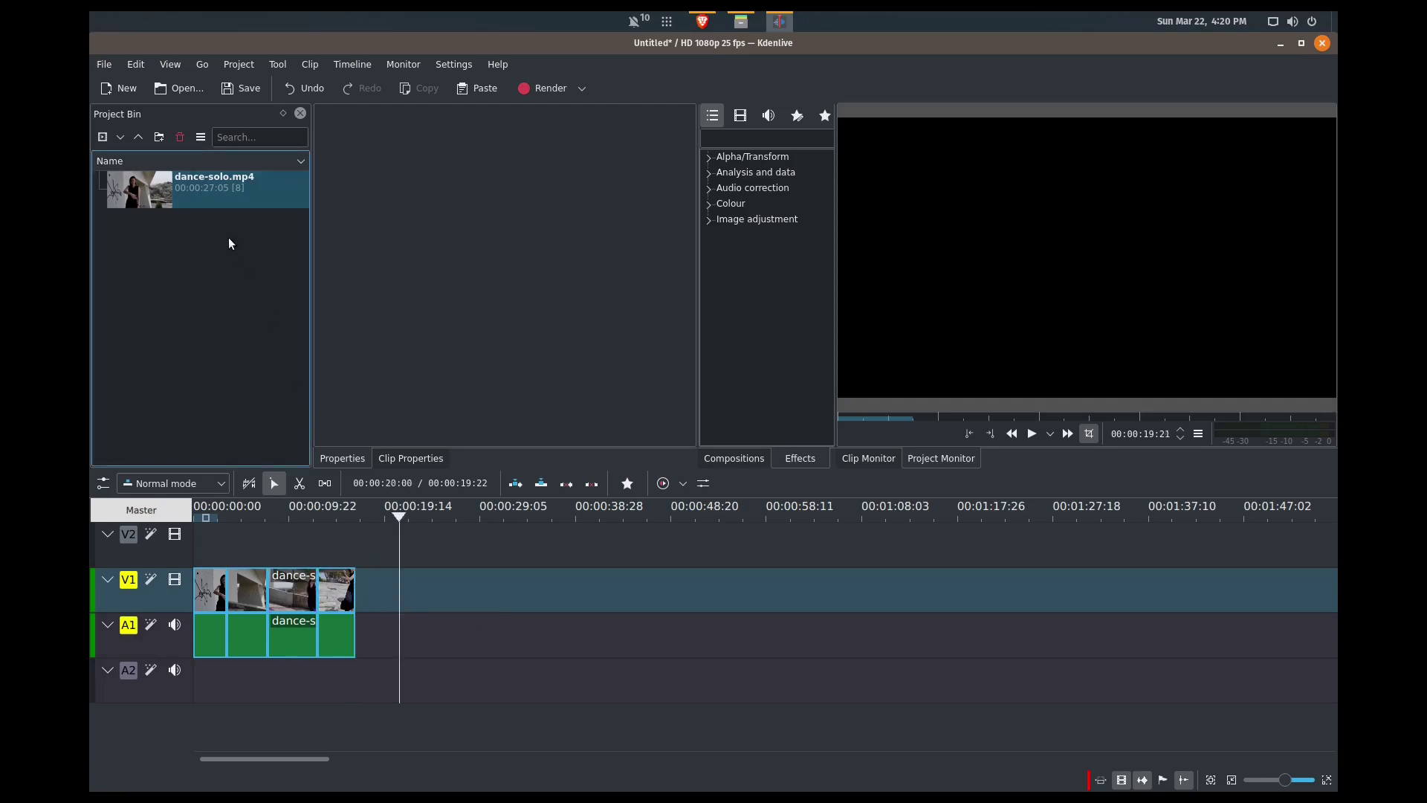
drag(263, 256, 474, 587)
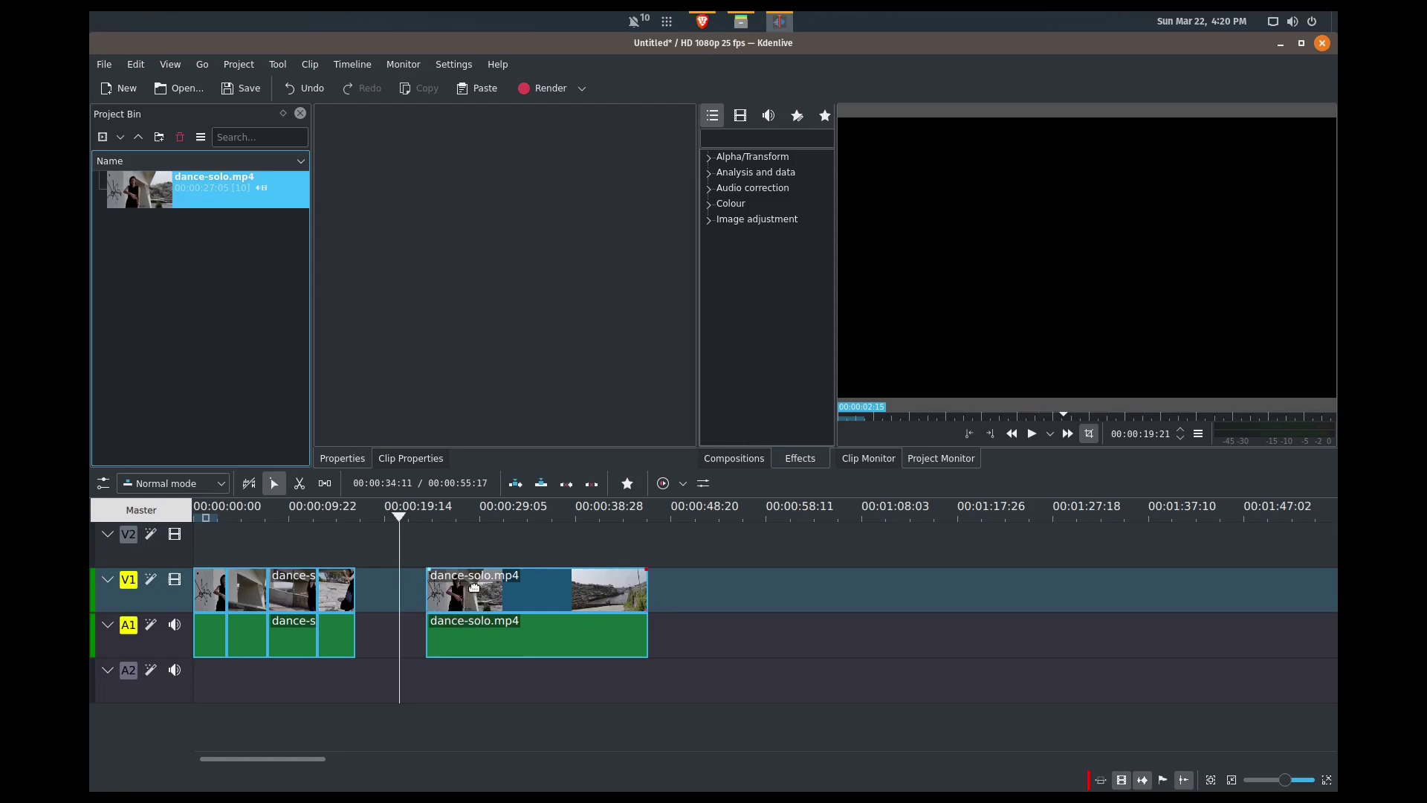
click(475, 587)
right_click(474, 587)
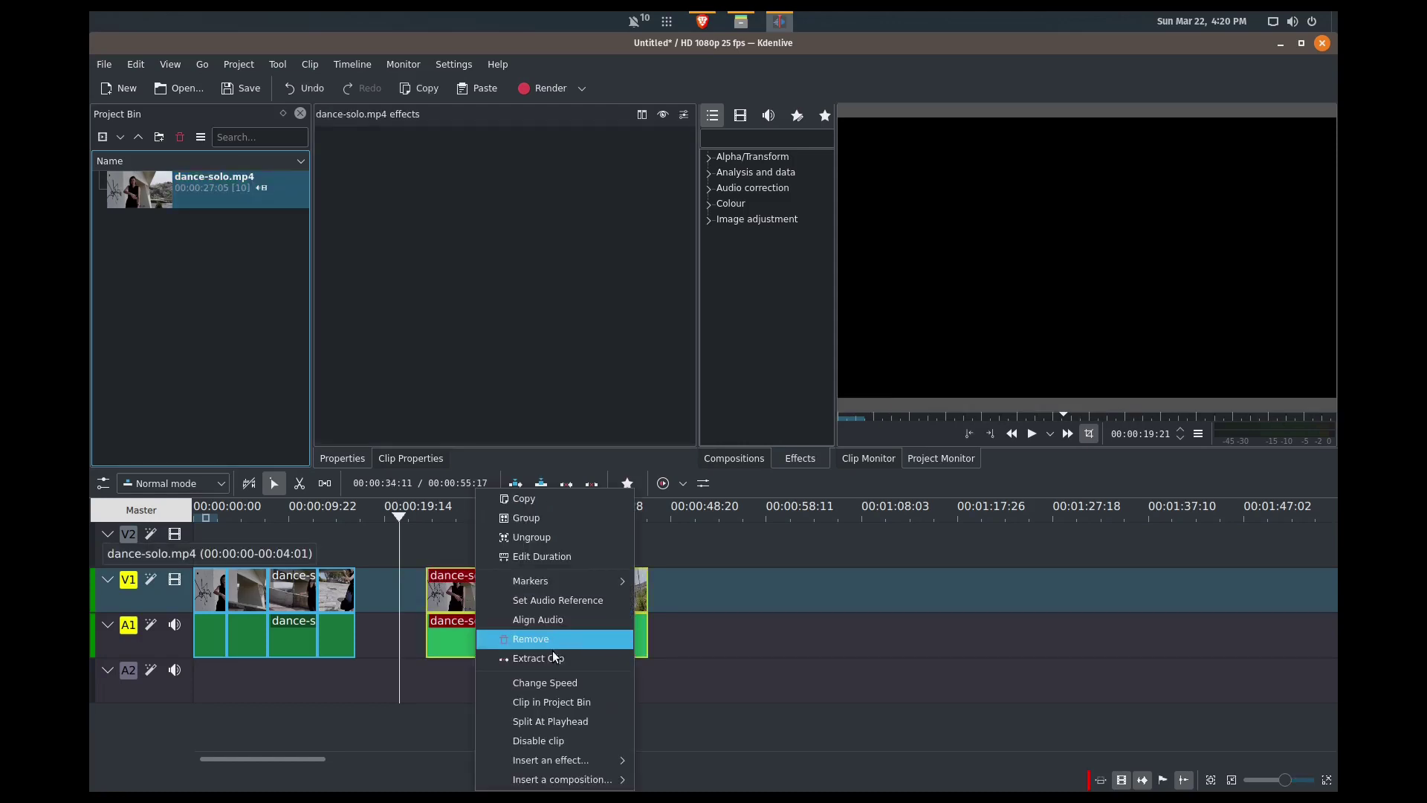
click(561, 686)
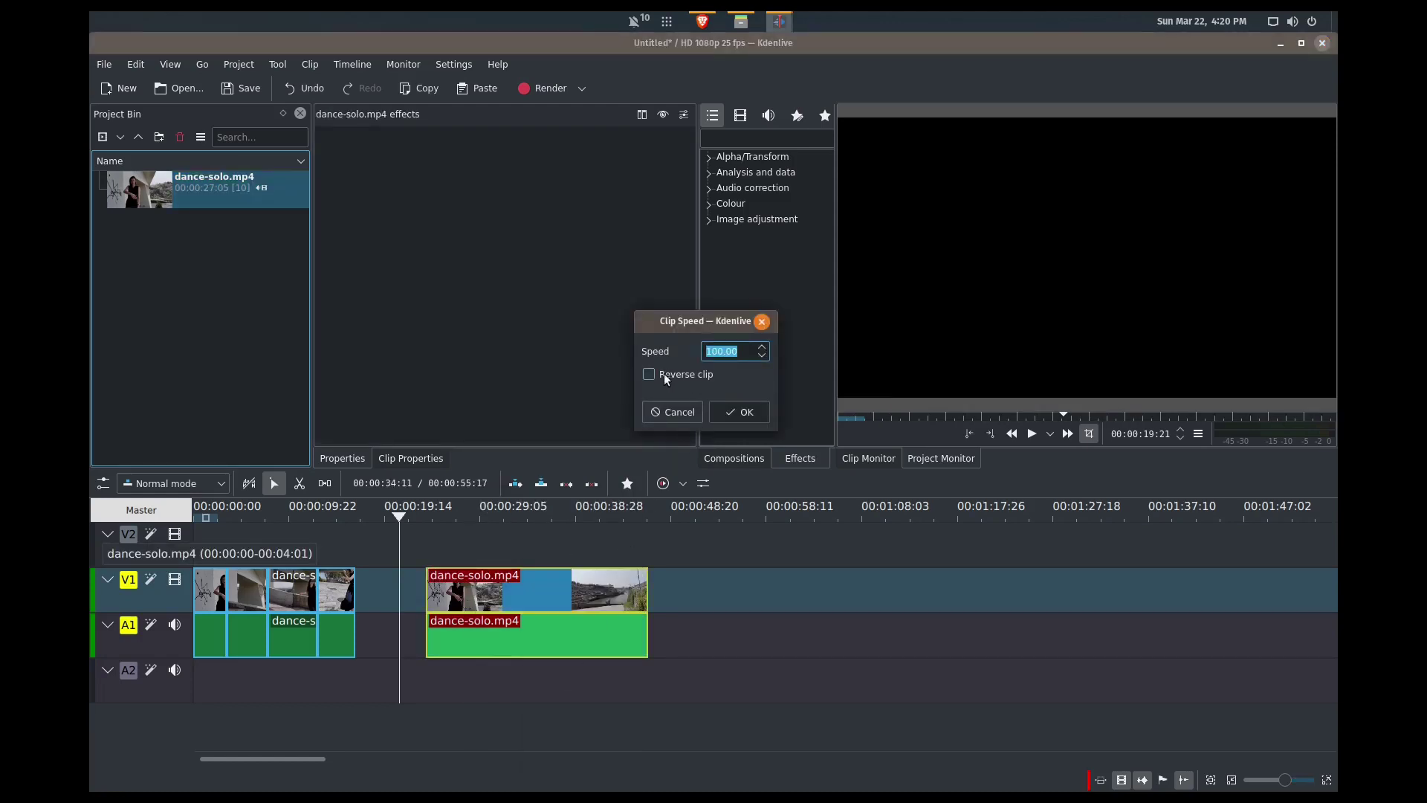
click(649, 376)
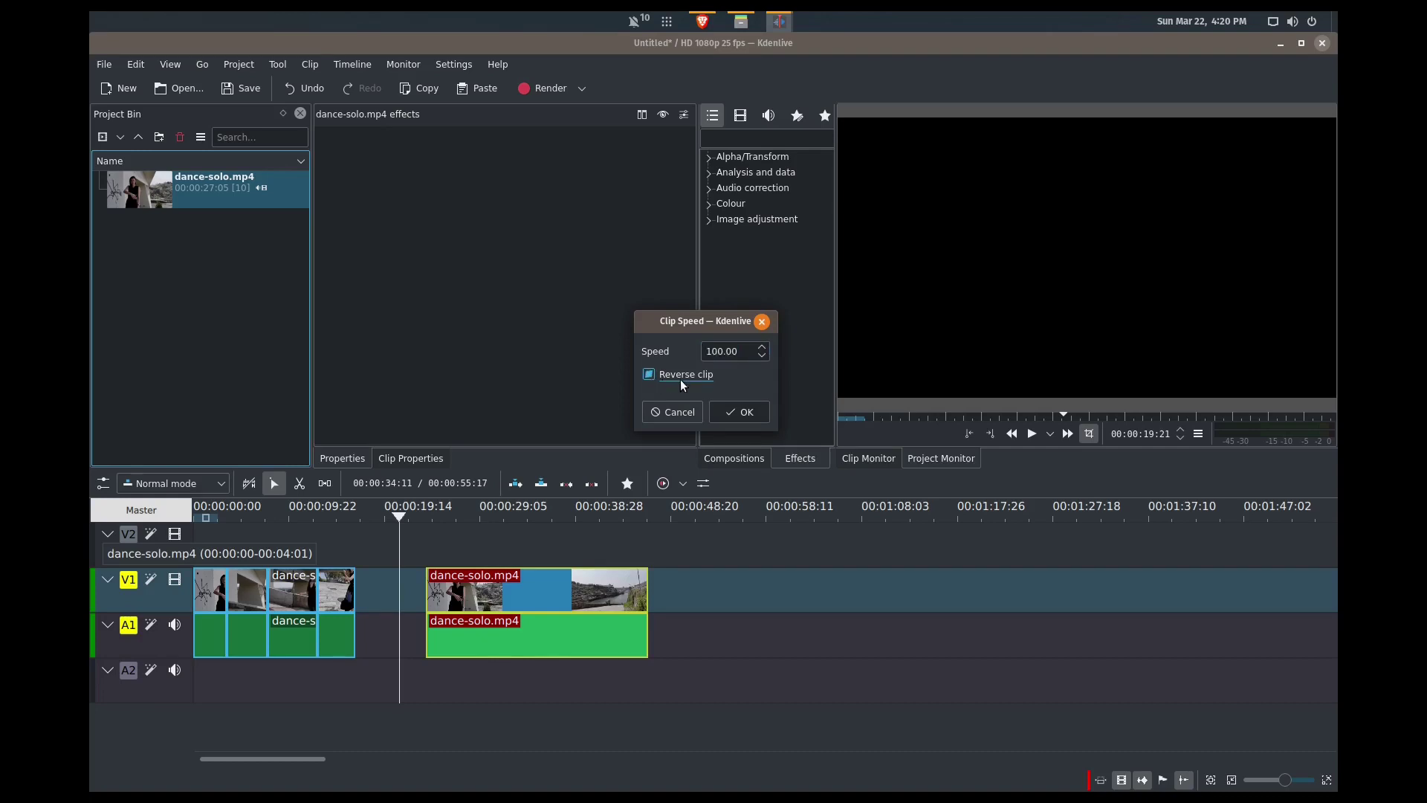
click(736, 411)
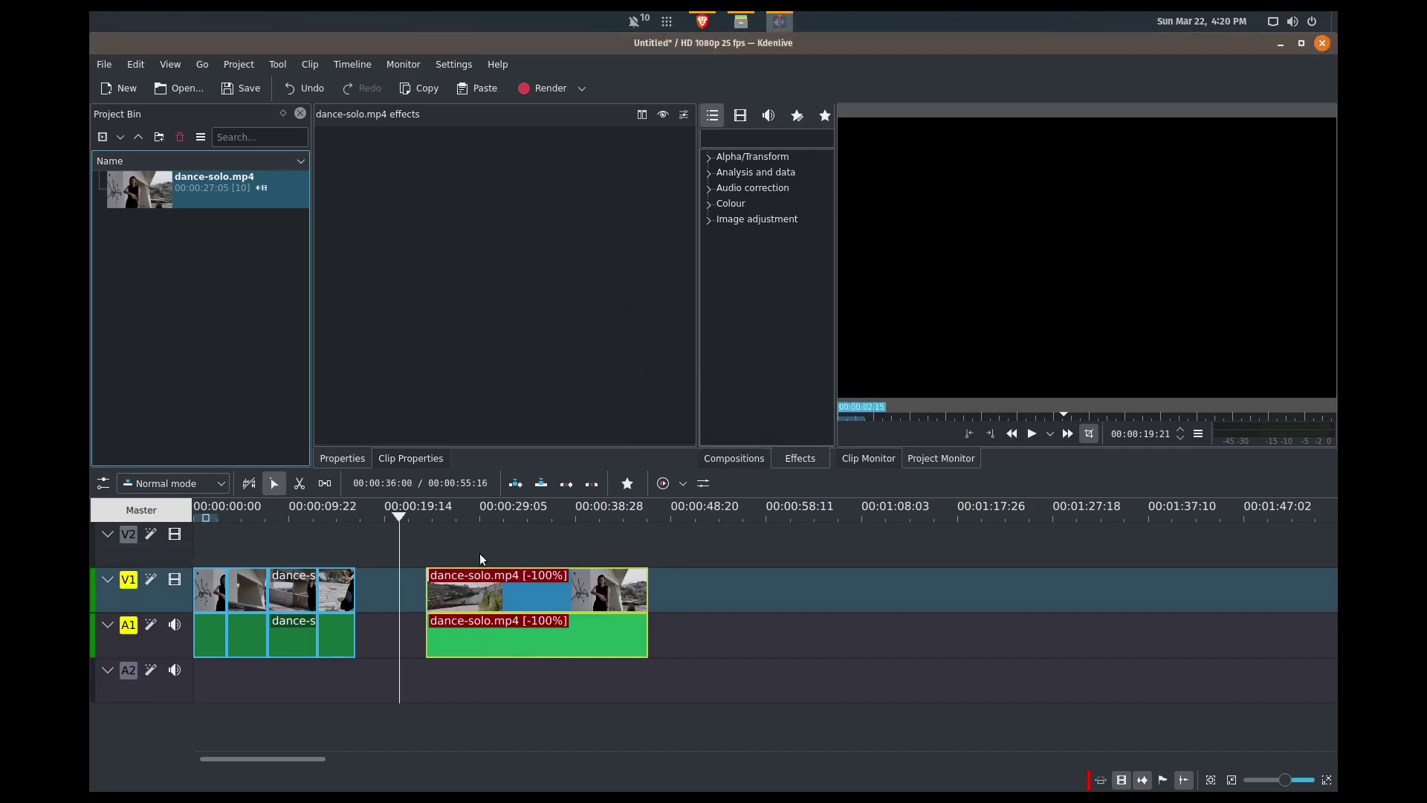
click(420, 561)
key(space)
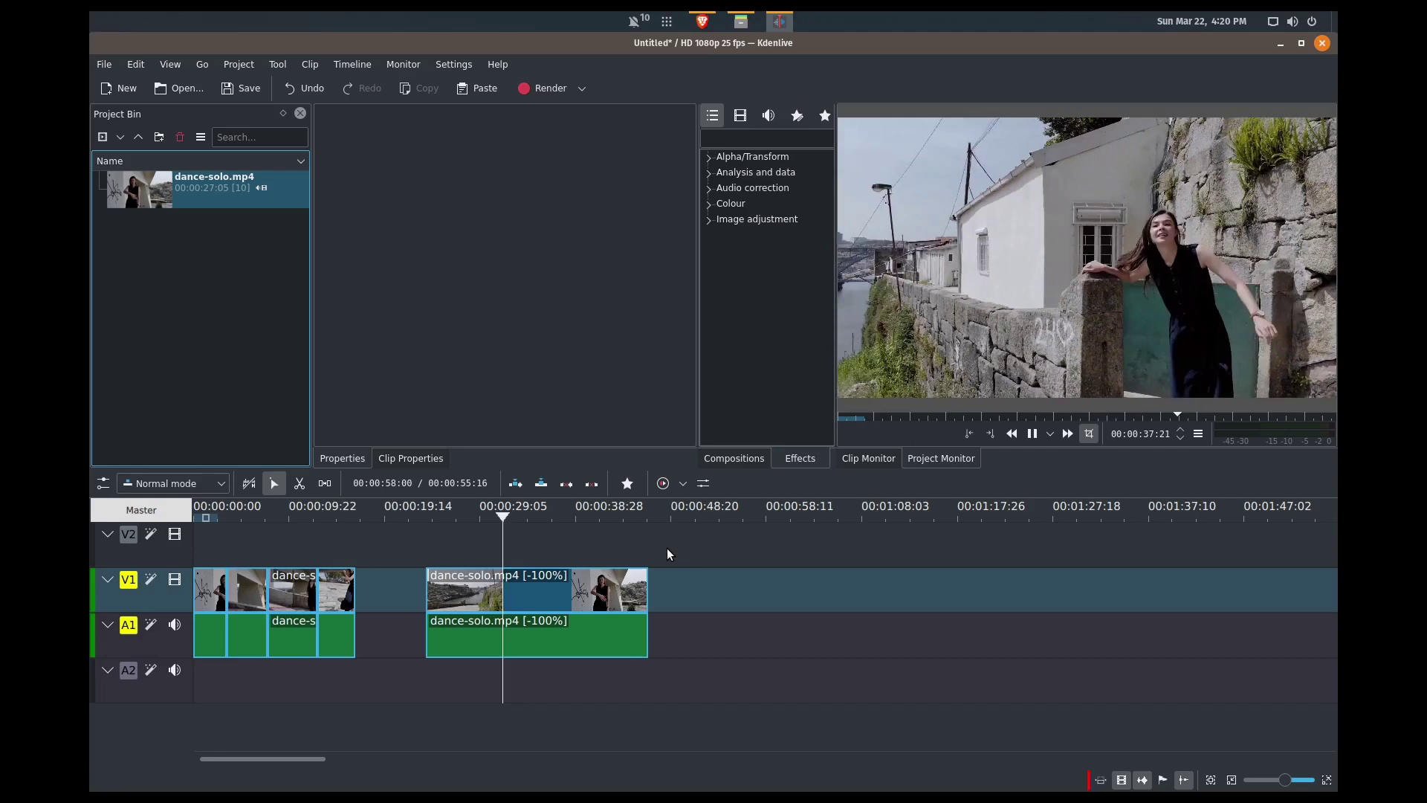
key(space)
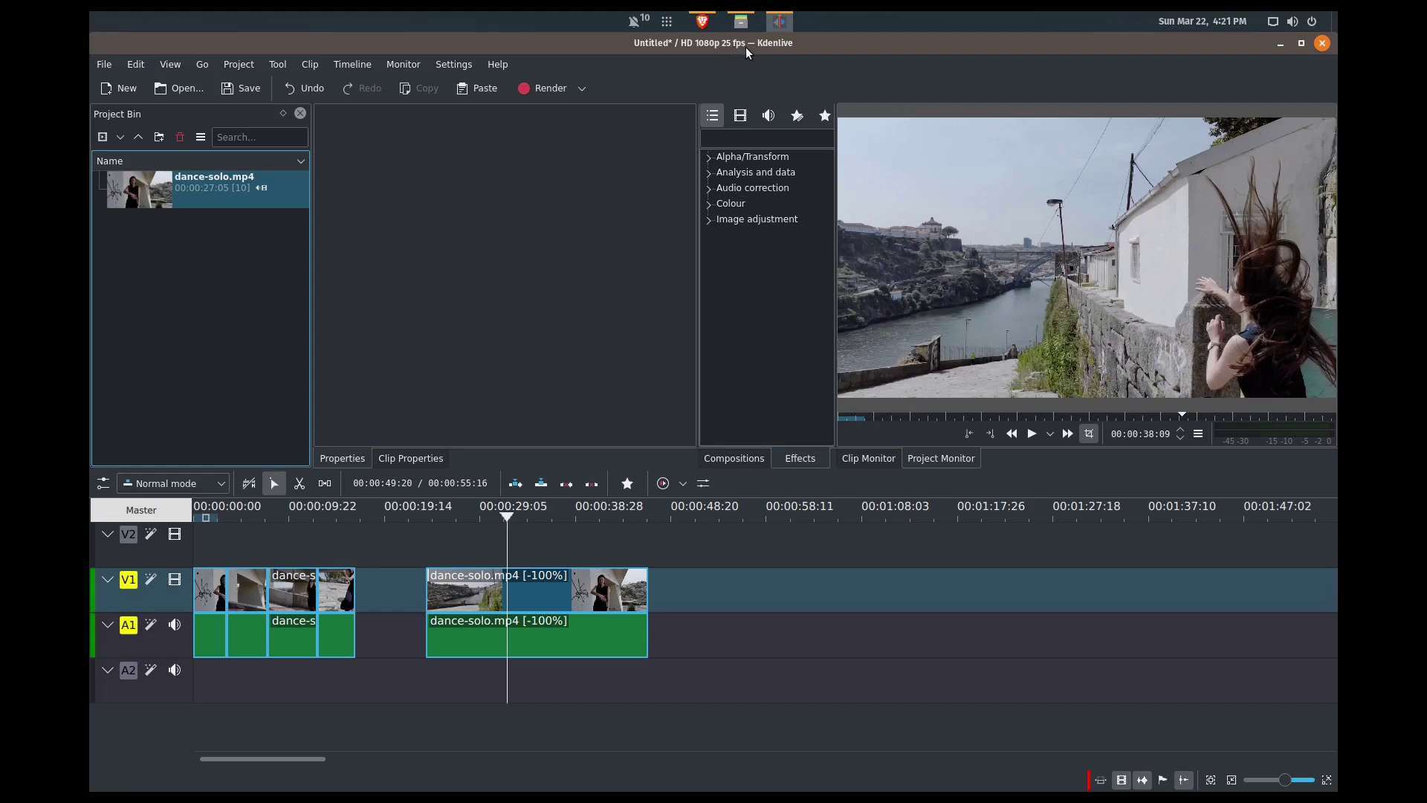
click(422, 551)
key(space)
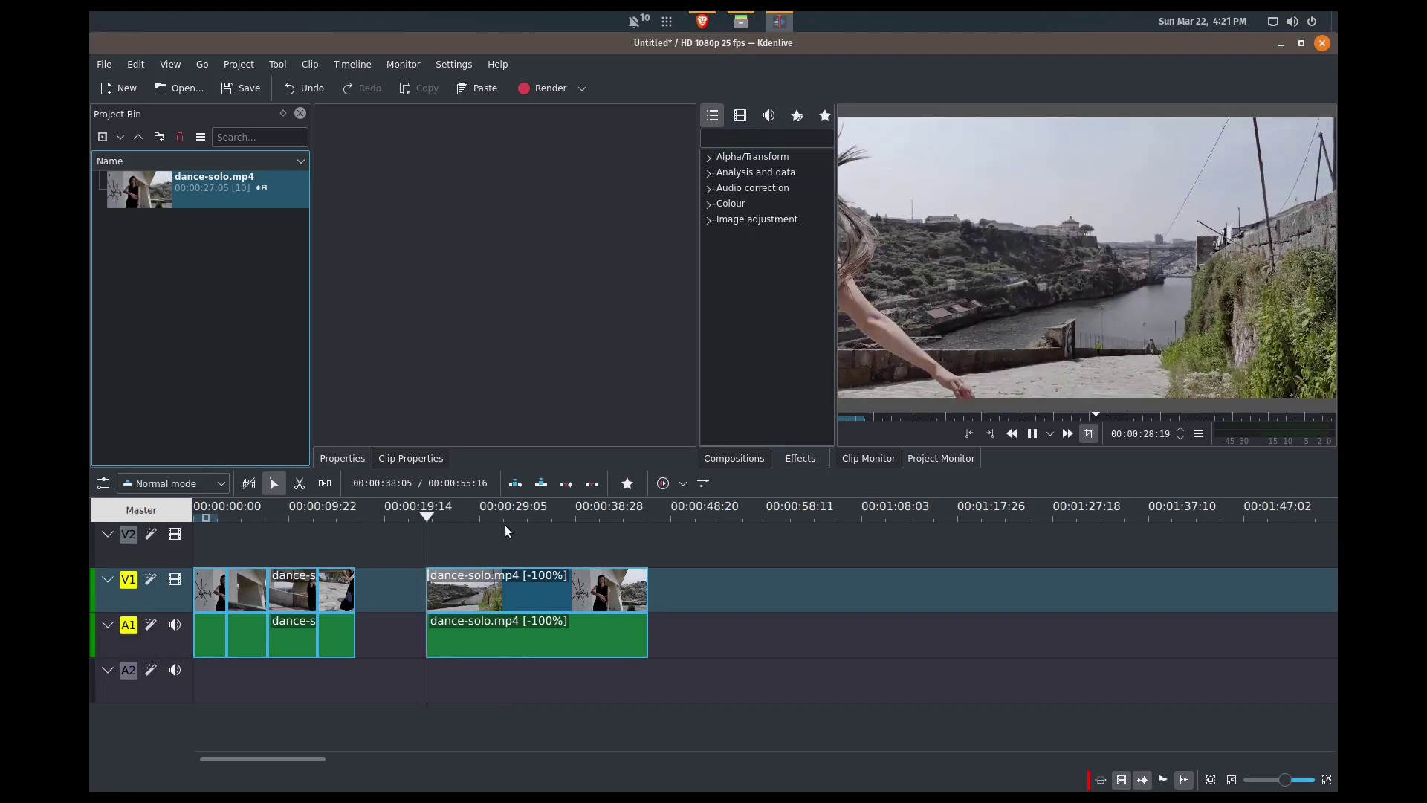
click(302, 528)
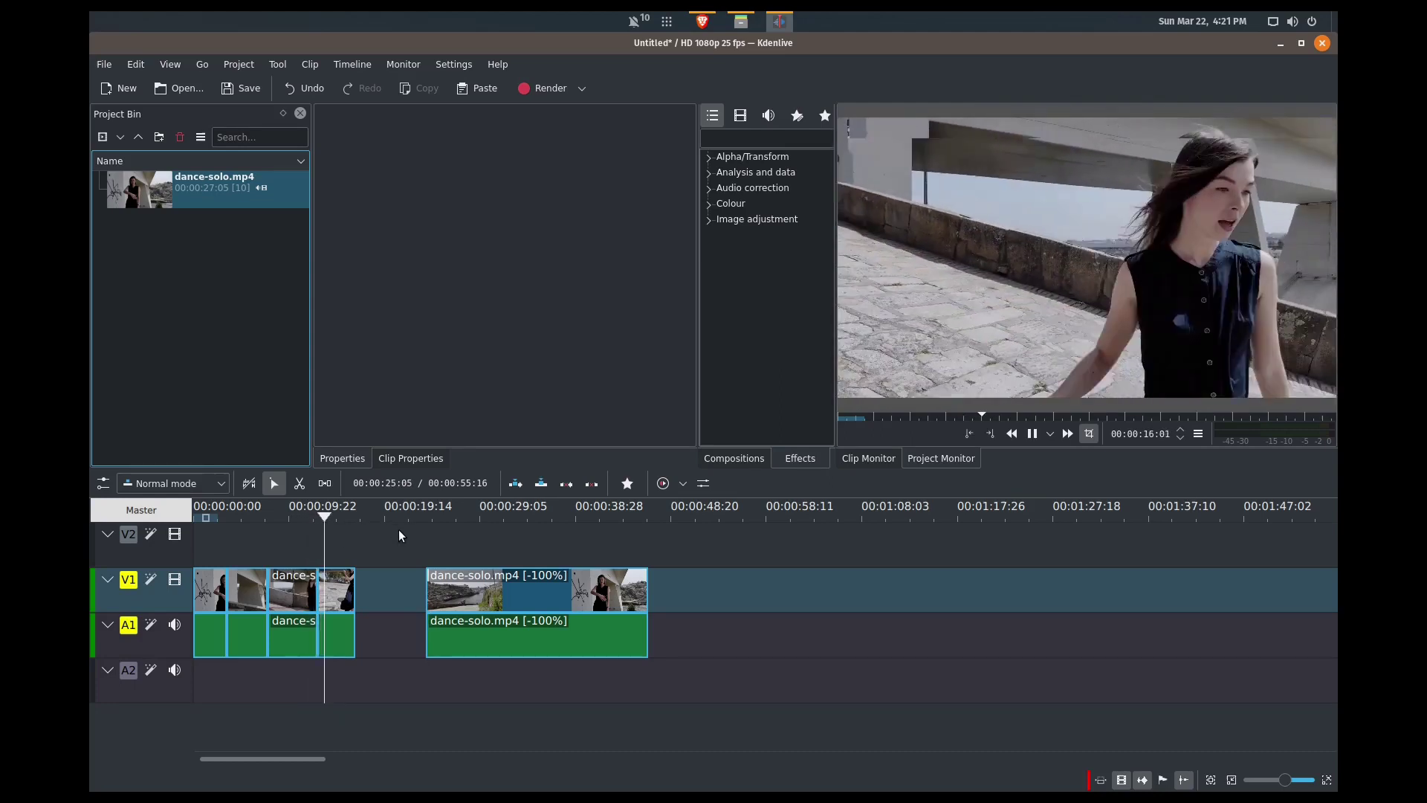
key(space)
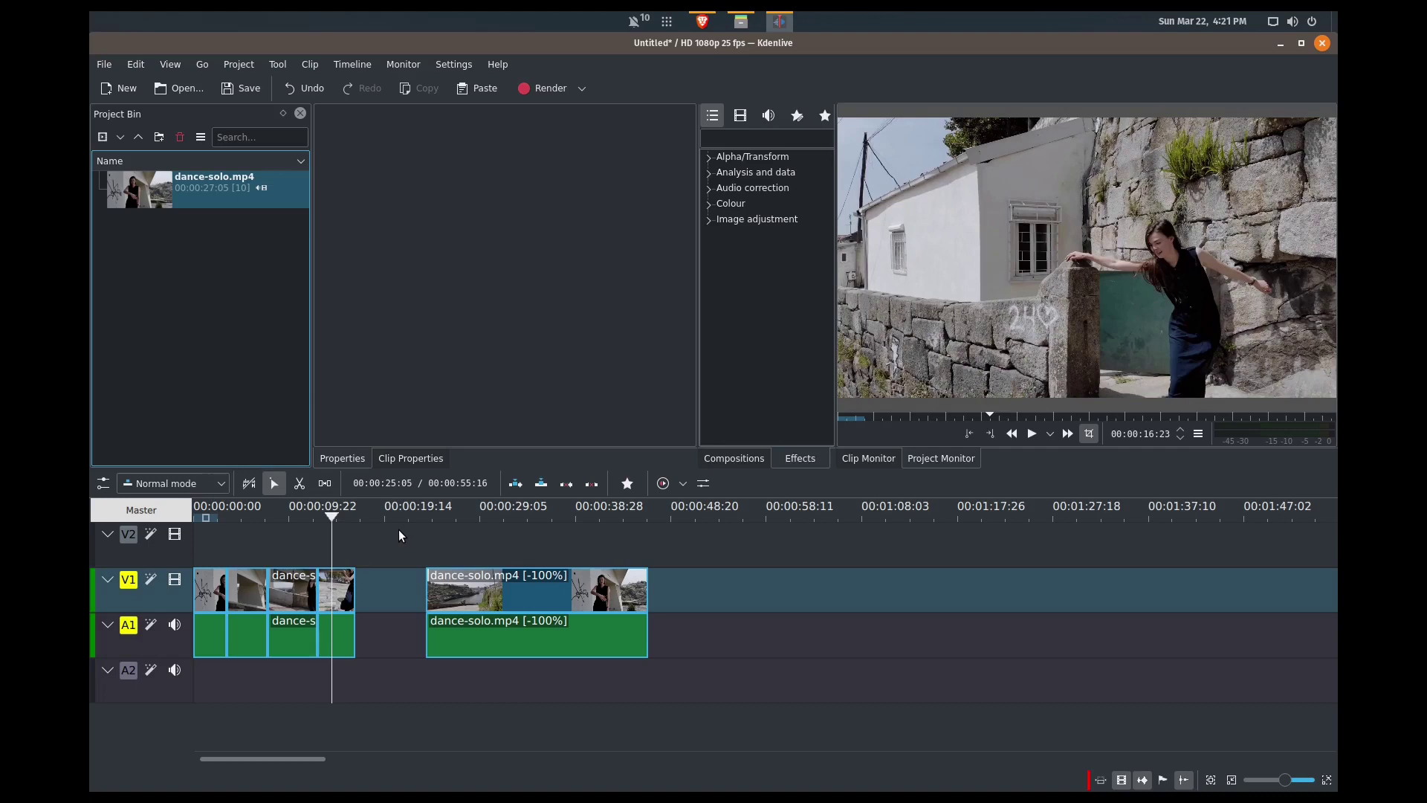